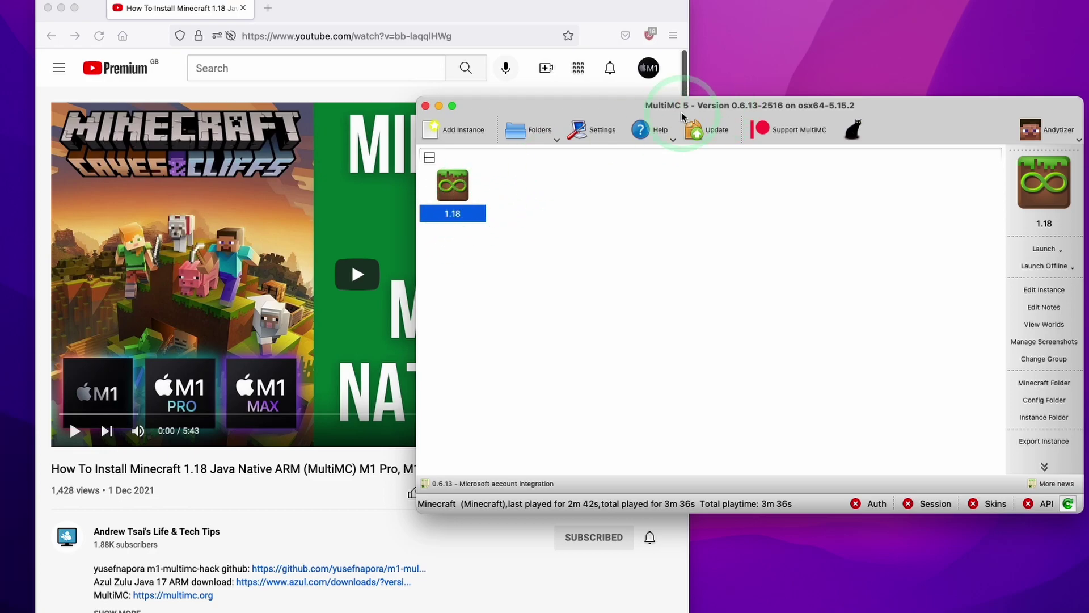
click(505, 20)
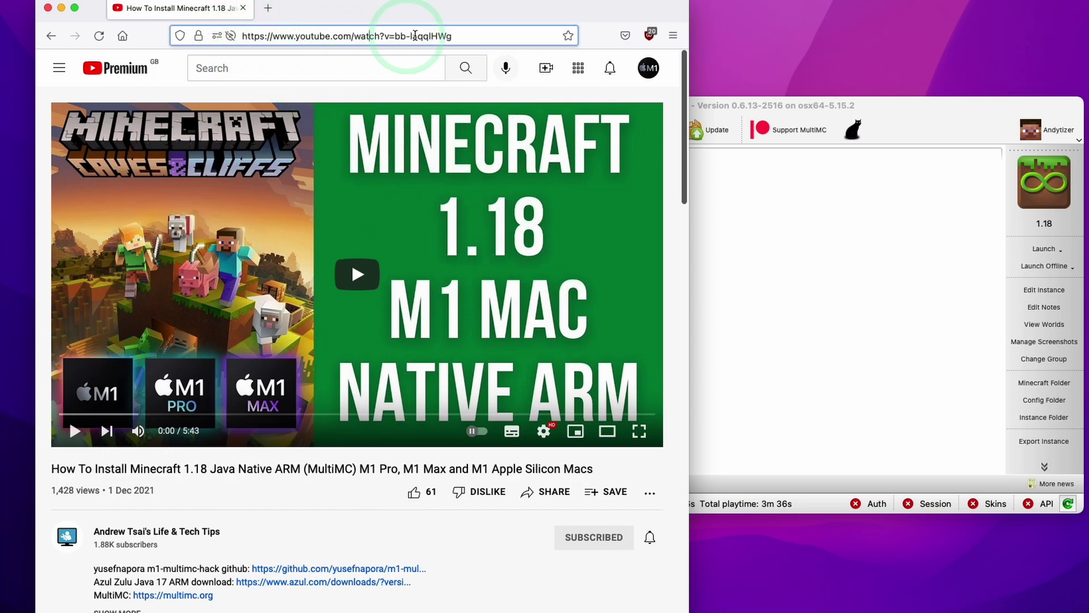
click(430, 89)
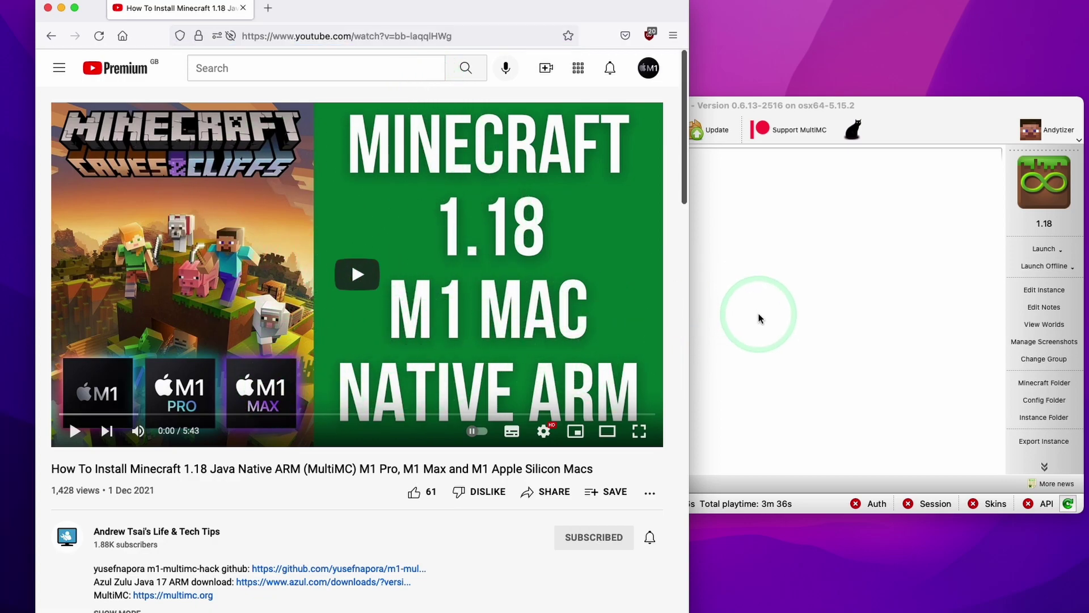
click(748, 298)
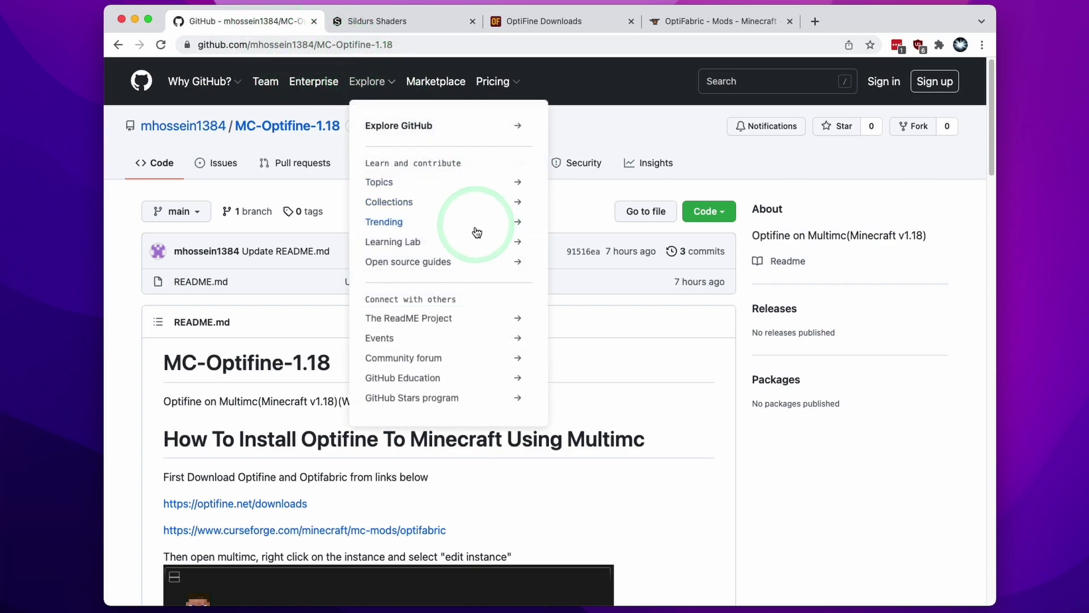
Step: Review the MC-Optifine-1.18 README's installation instructions and bring up the OptiFine downloads page
scroll(515, 235, down, 3)
scroll(515, 235, down, 5)
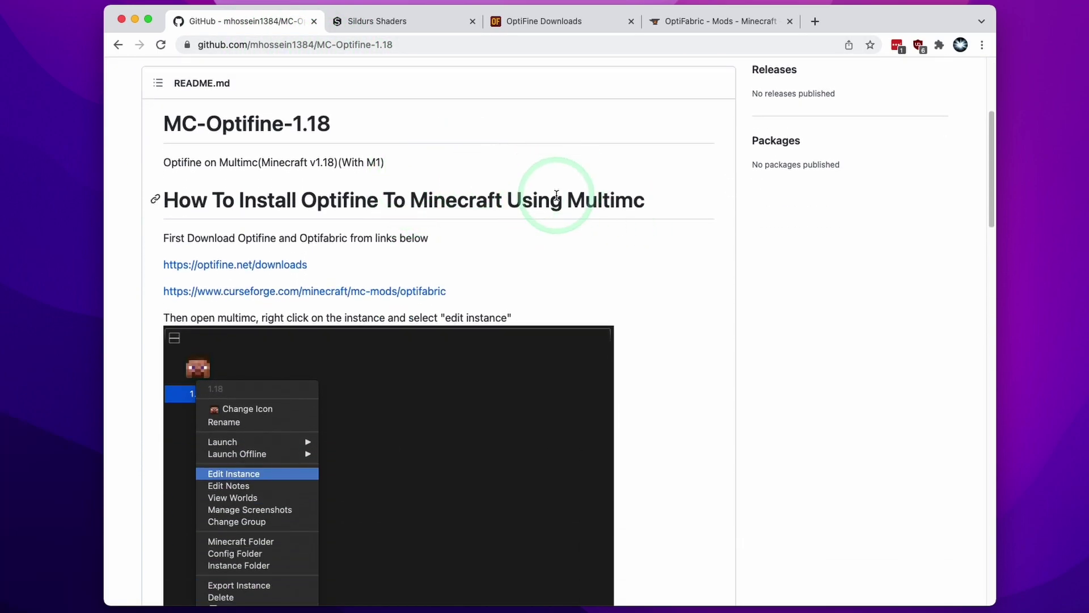
scroll(554, 193, down, 3)
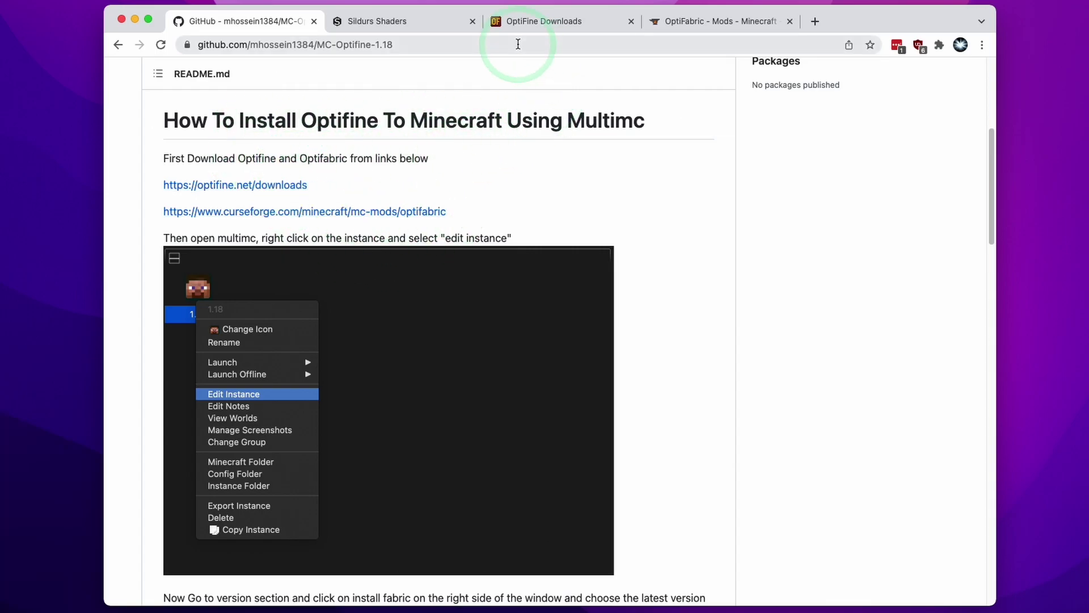
click(537, 23)
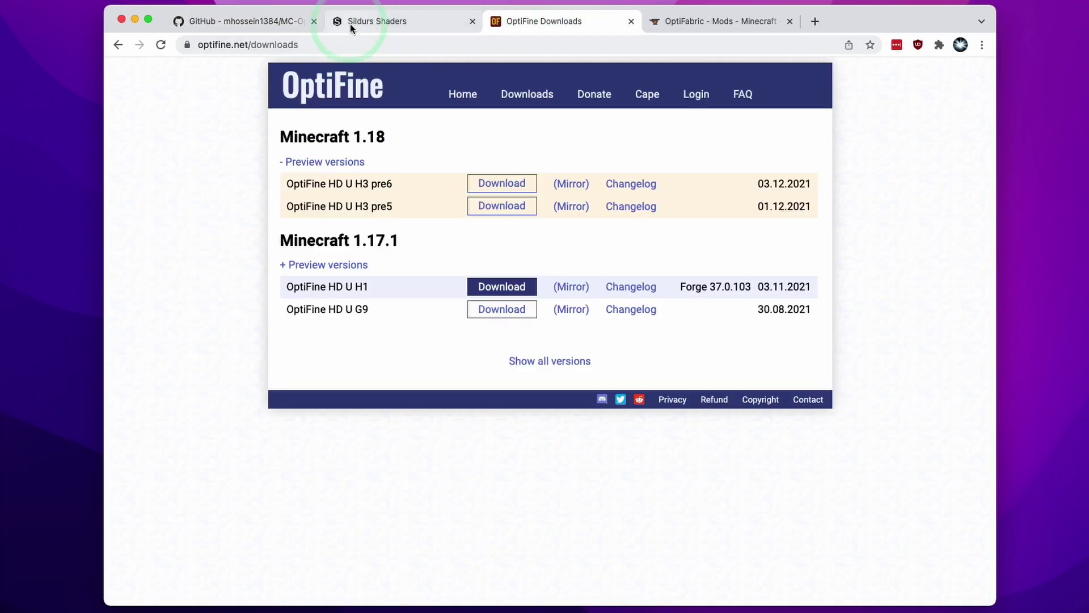
click(338, 44)
click(488, 137)
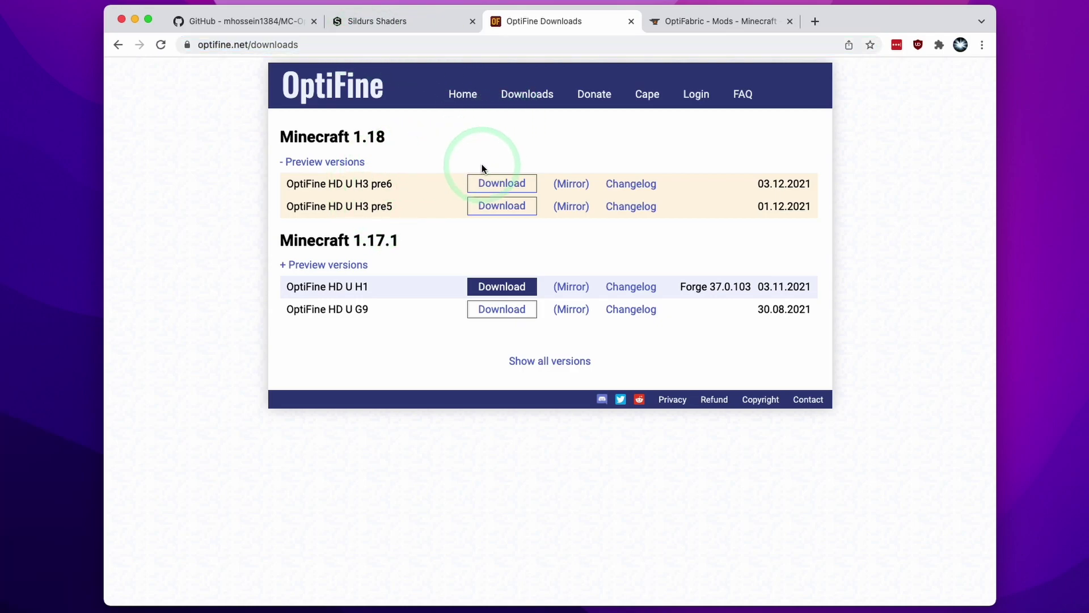
Step: Download the OptiFine HD U H3 pre6 preview version for Minecraft 1.18, passing the ad page, and keep the jar file
click(298, 162)
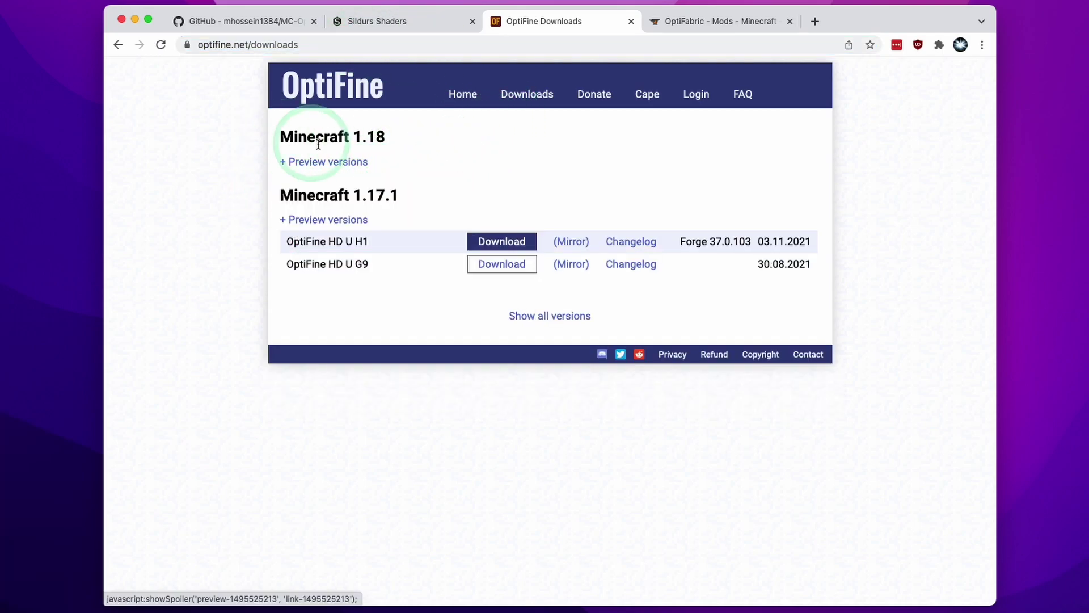
click(292, 163)
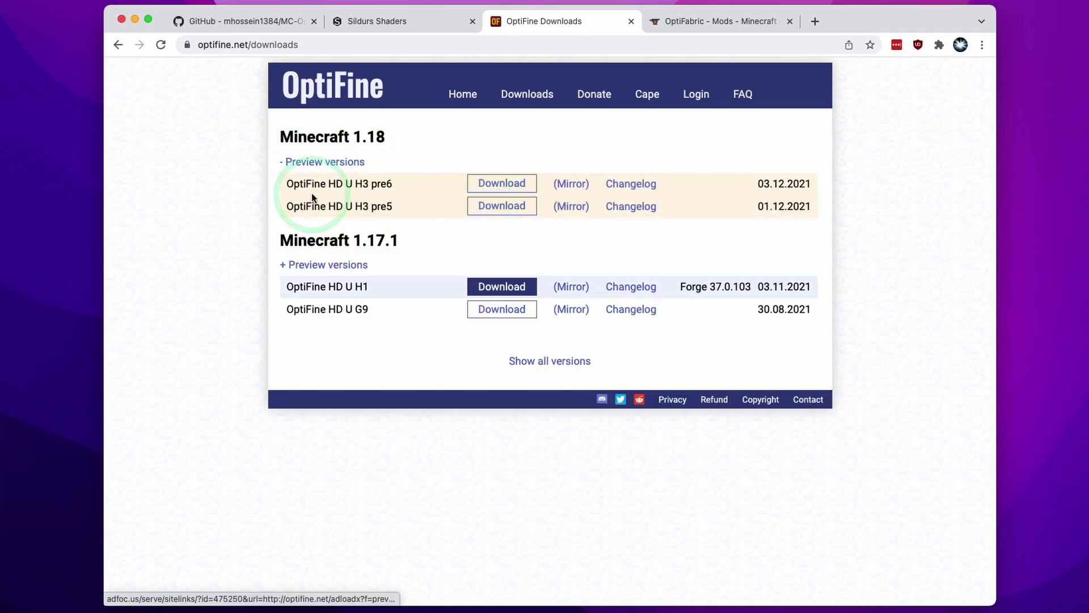
click(502, 184)
click(929, 84)
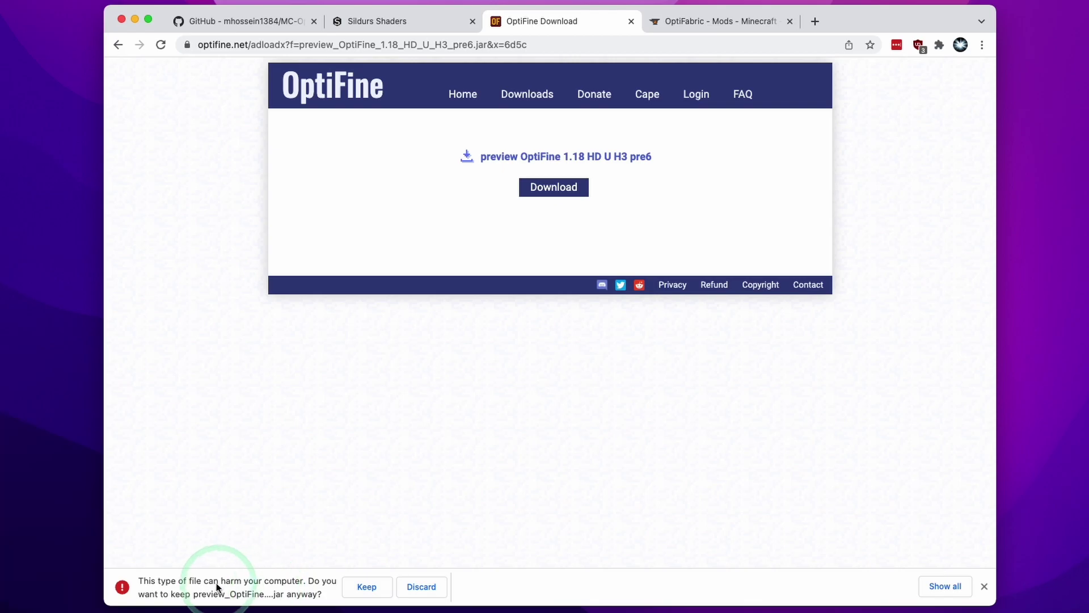
click(365, 588)
Step: Find the OptiFabric link in the README, download the mod from its CurseForge page, and keep optifabric-1.12.7.jar
key(super+1)
drag(165, 207, 506, 212)
click(425, 213)
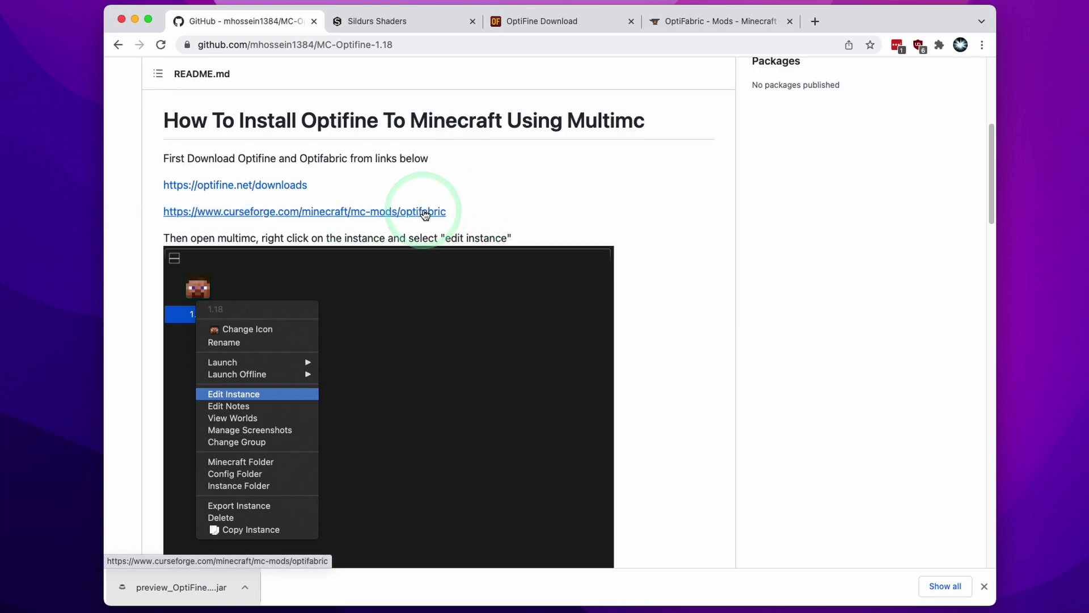
drag(424, 214, 658, 21)
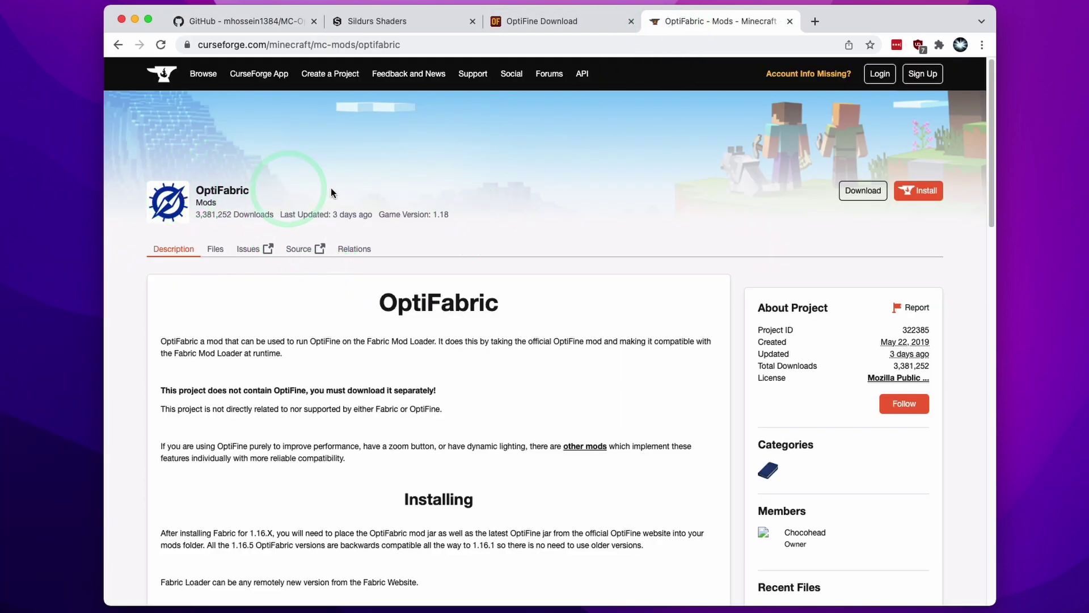
click(864, 192)
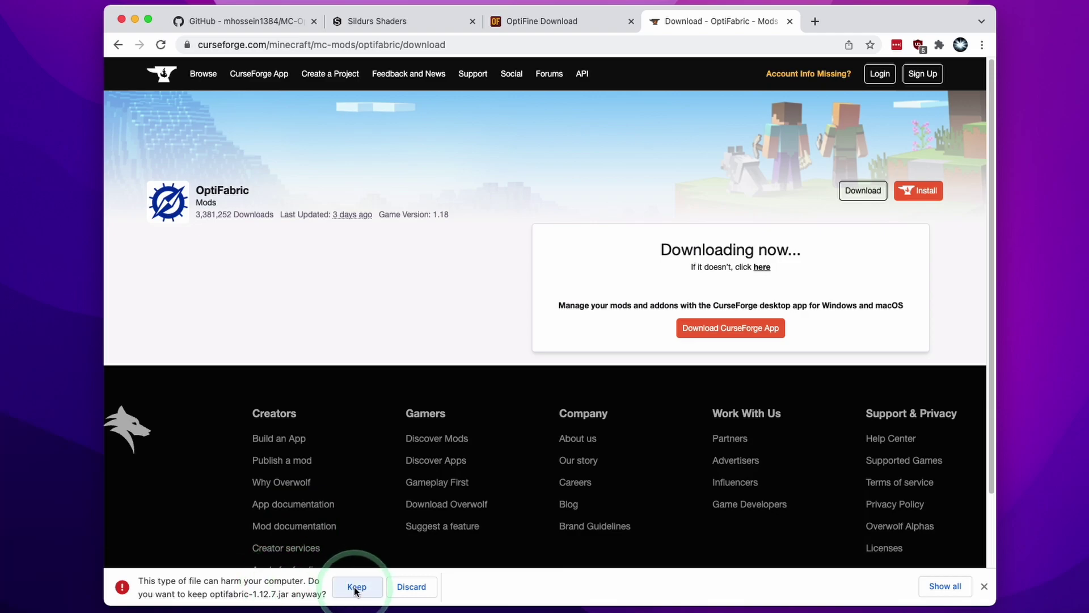
click(356, 587)
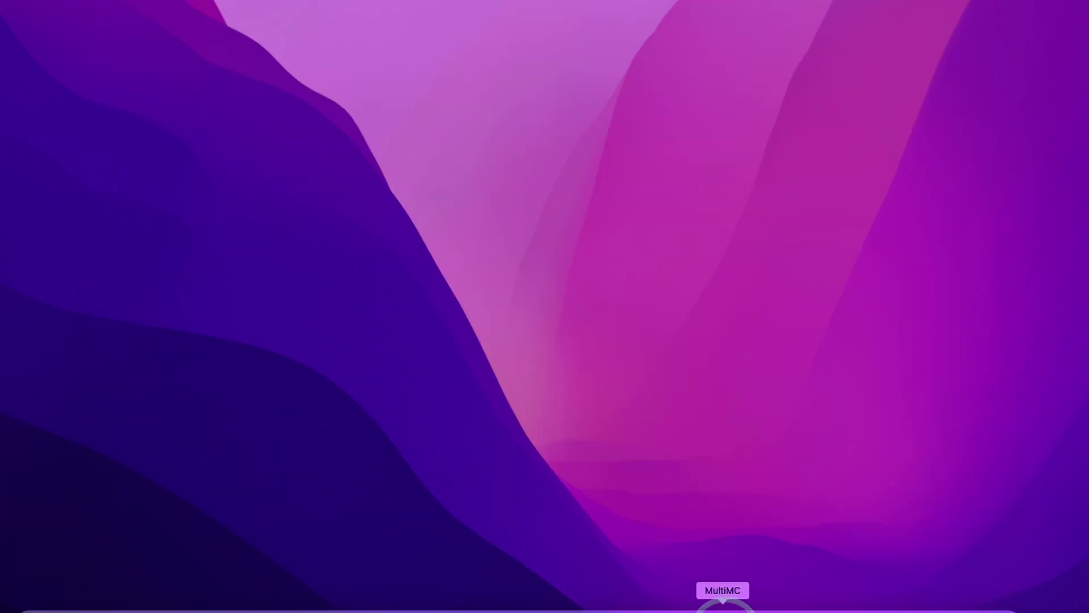
Step: Switch to MultiMC, open the 1.18 instance for editing, and install Fabric version 0.12.8
click(723, 608)
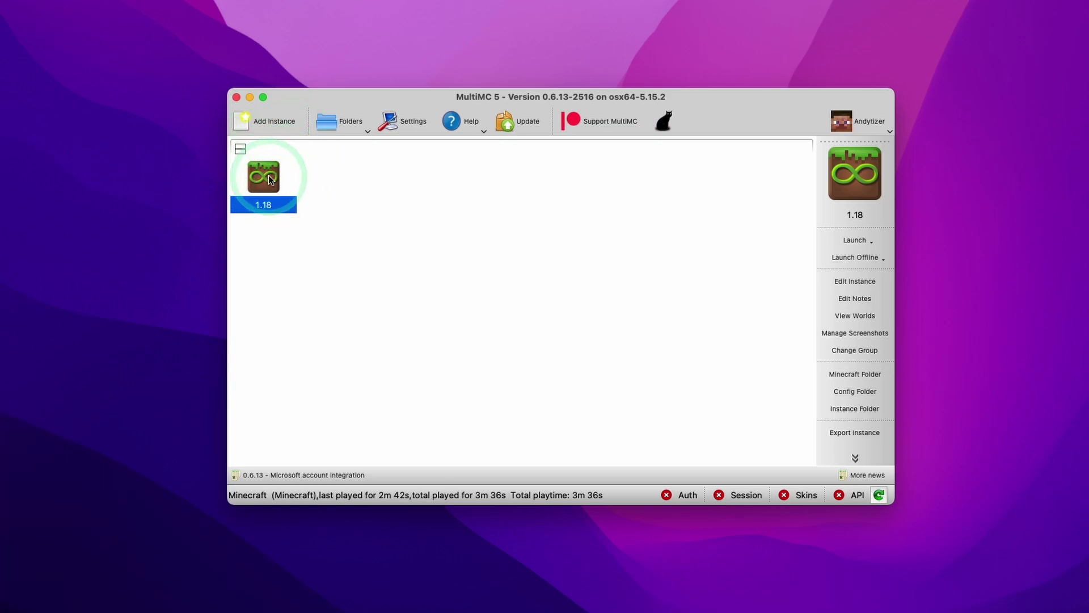
right_click(255, 184)
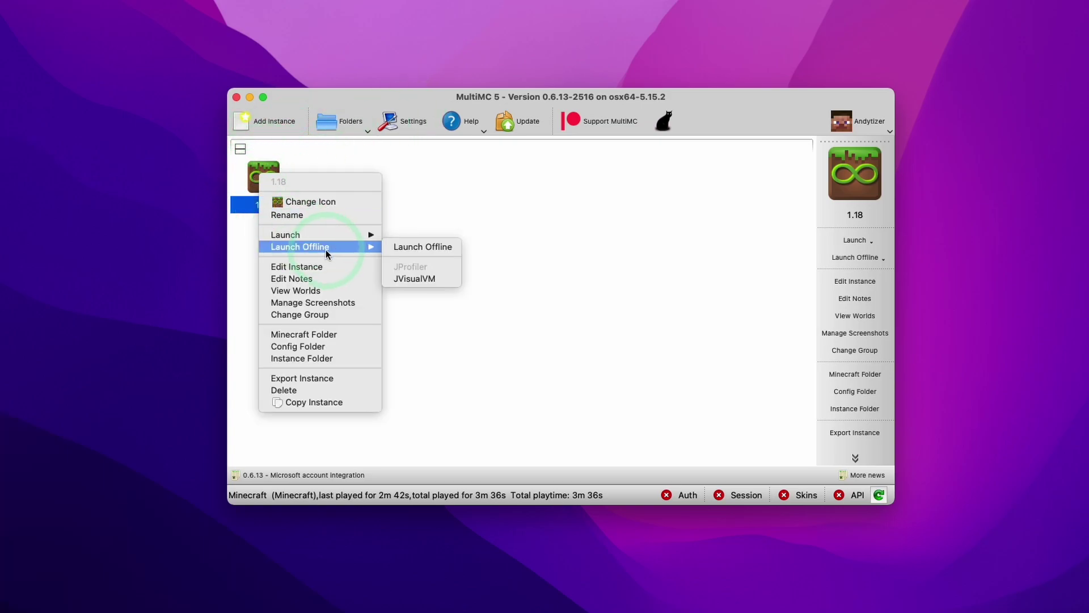
click(290, 266)
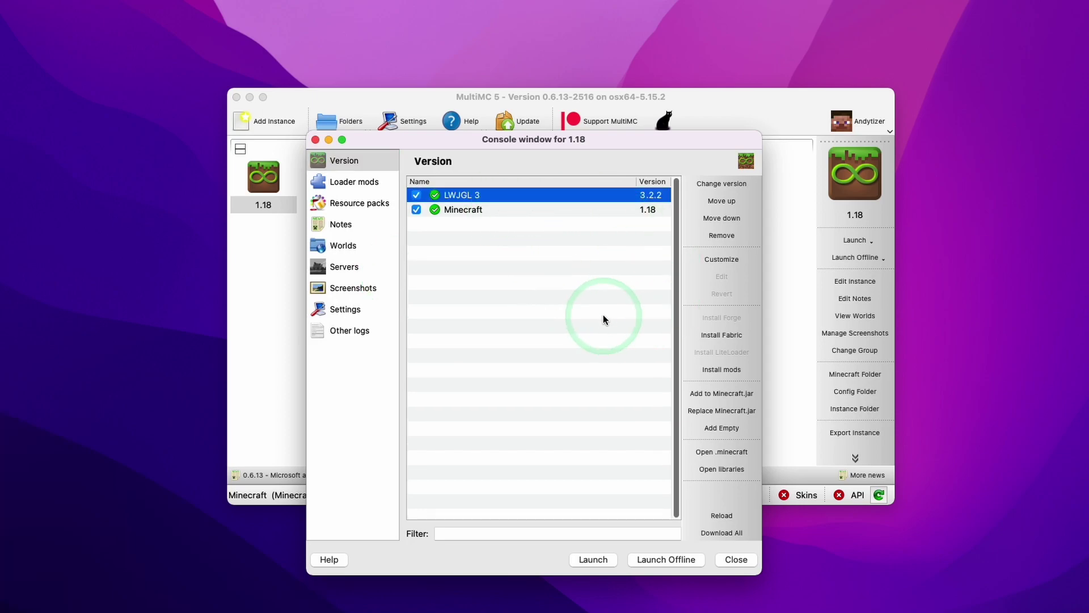
click(718, 338)
click(437, 270)
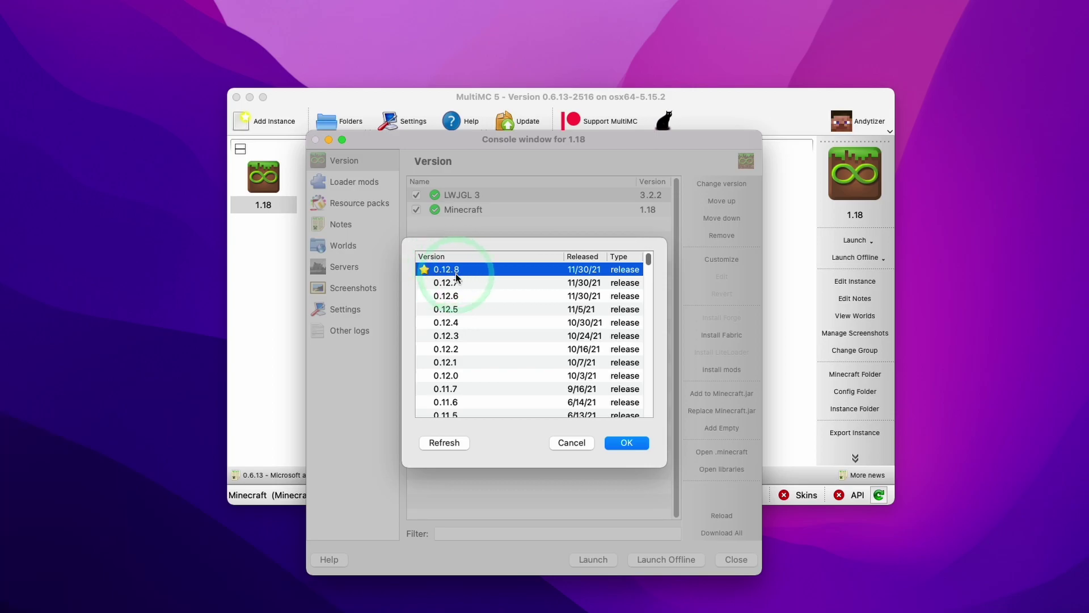
click(627, 443)
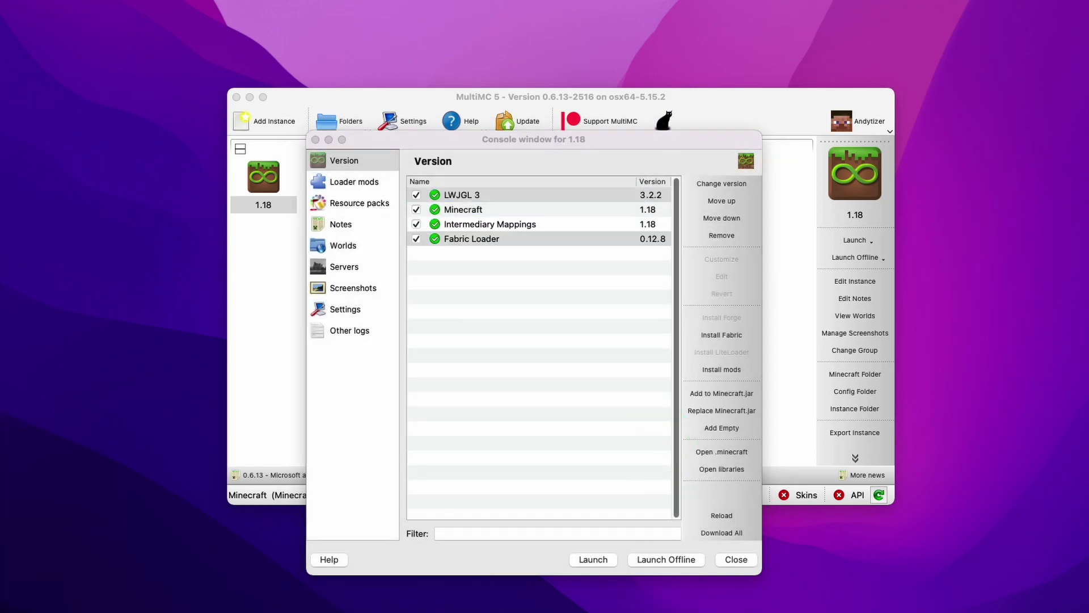
Step: Place Finder's Downloads window beside the 1.18 instance window and show the instance's loader mods
click(36, 597)
drag(451, 118, 449, 1)
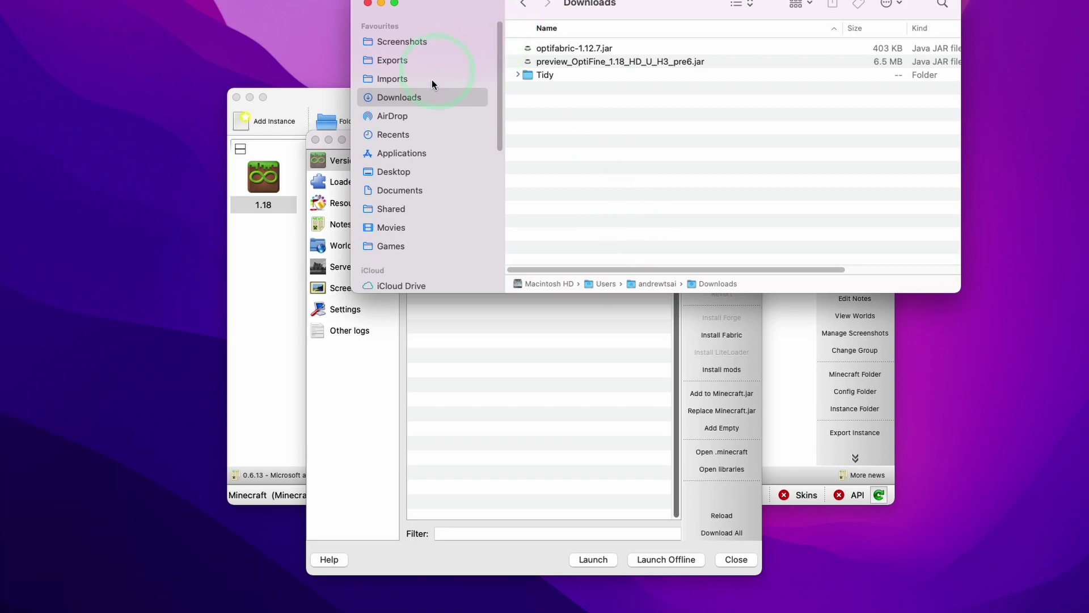
drag(660, 185, 935, 215)
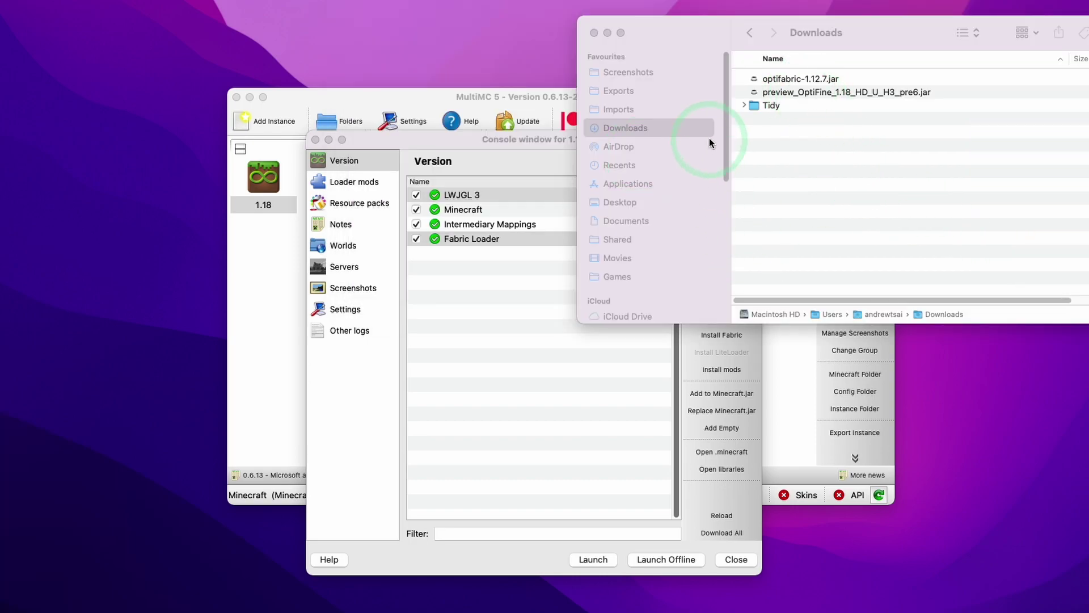
click(477, 150)
click(344, 248)
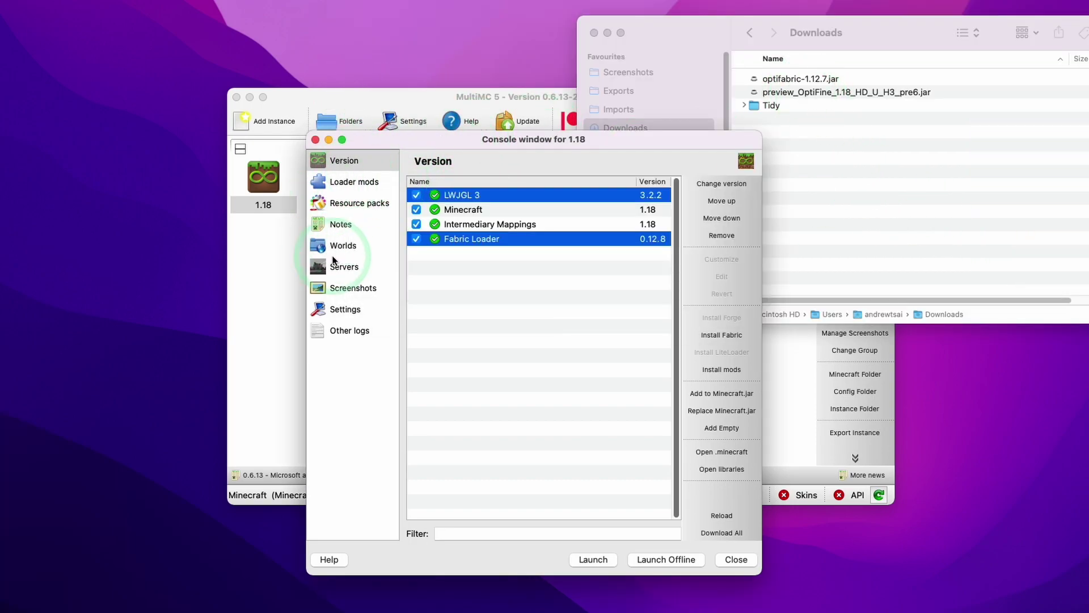
click(345, 184)
Step: Add optifabric-1.12.7.jar and preview_OptiFine_1.18_HD_U_H3_pre6.jar from Downloads to the instance's loader mods, and close the Finder window
click(809, 101)
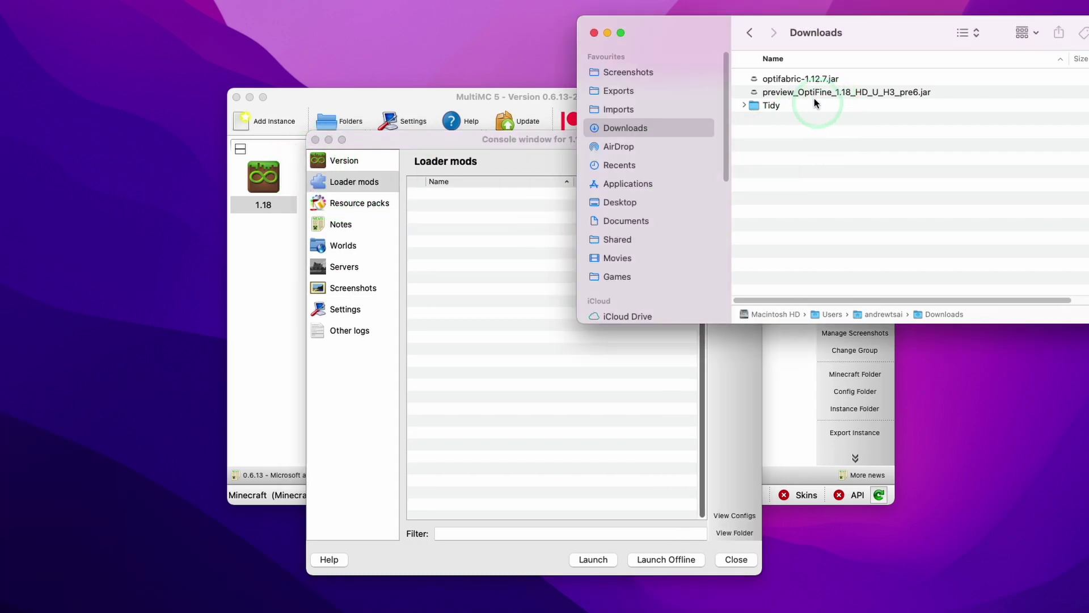
click(755, 84)
drag(506, 220, 506, 220)
click(796, 75)
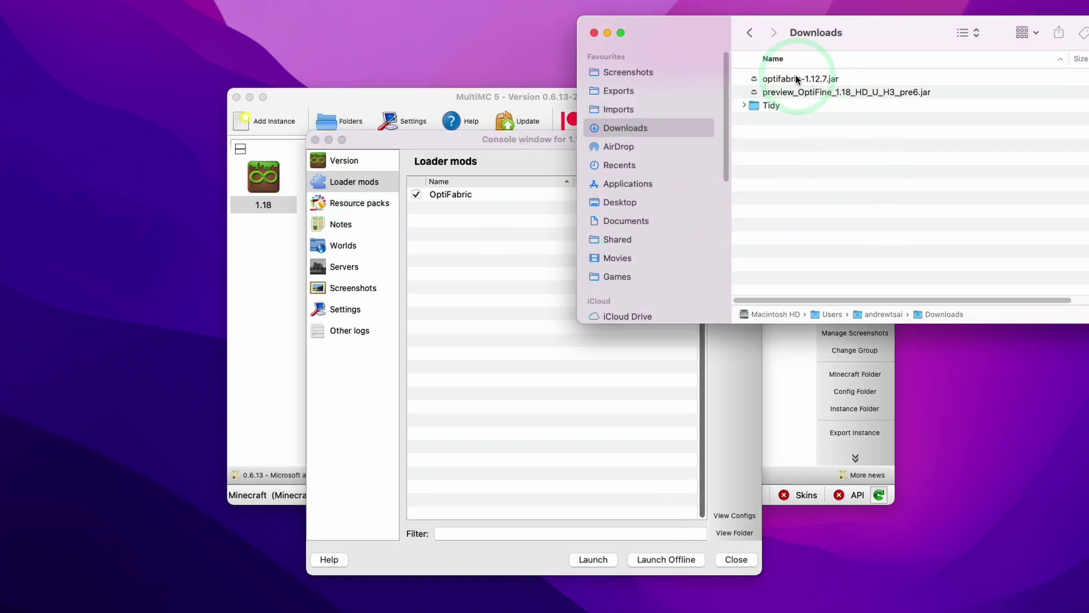
drag(791, 94, 464, 268)
click(527, 243)
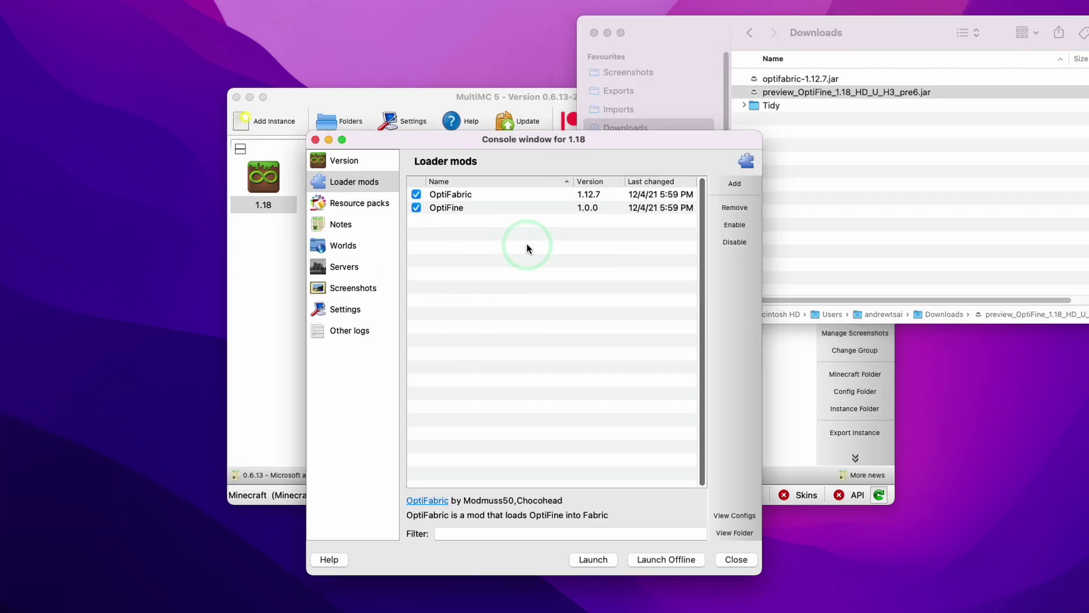
click(595, 36)
Step: Switch to the Sildurs Shaders website in the browser and open its downloads page
click(413, 25)
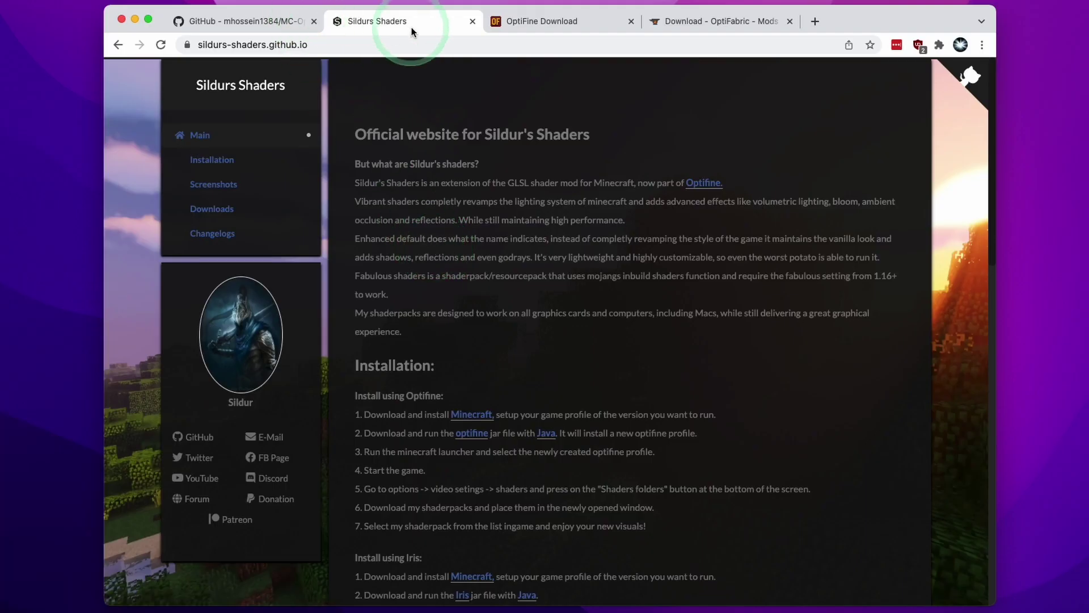
click(300, 91)
click(110, 157)
click(285, 44)
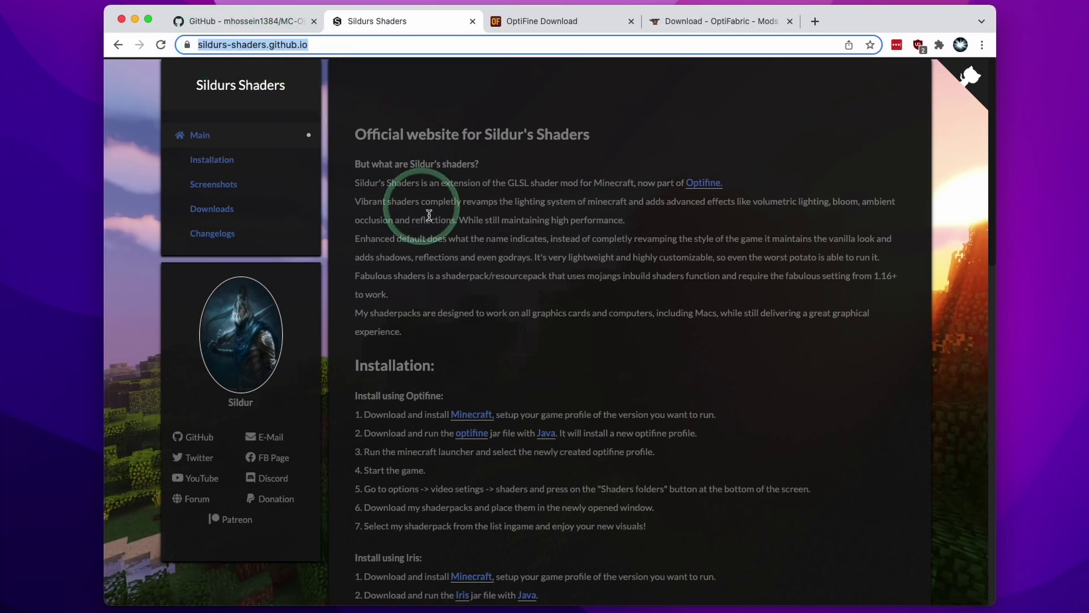
click(462, 250)
scroll(462, 250, down, 4)
click(286, 210)
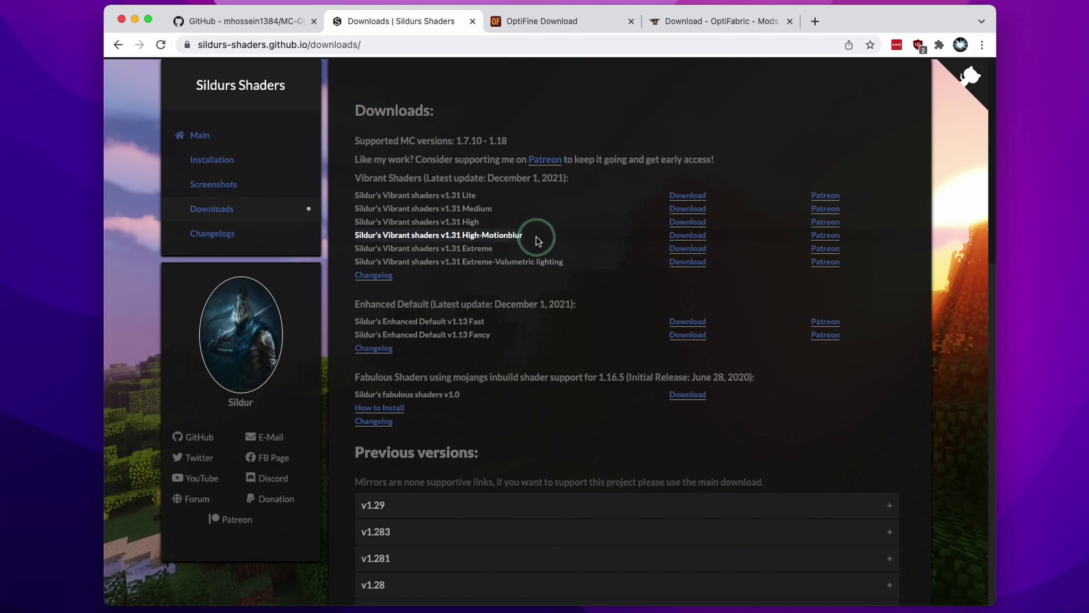
Step: Open the download page of Sildur's Vibrant shaders v1.31 High-Motionblur, passing the ad page, and download the shader pack
click(443, 235)
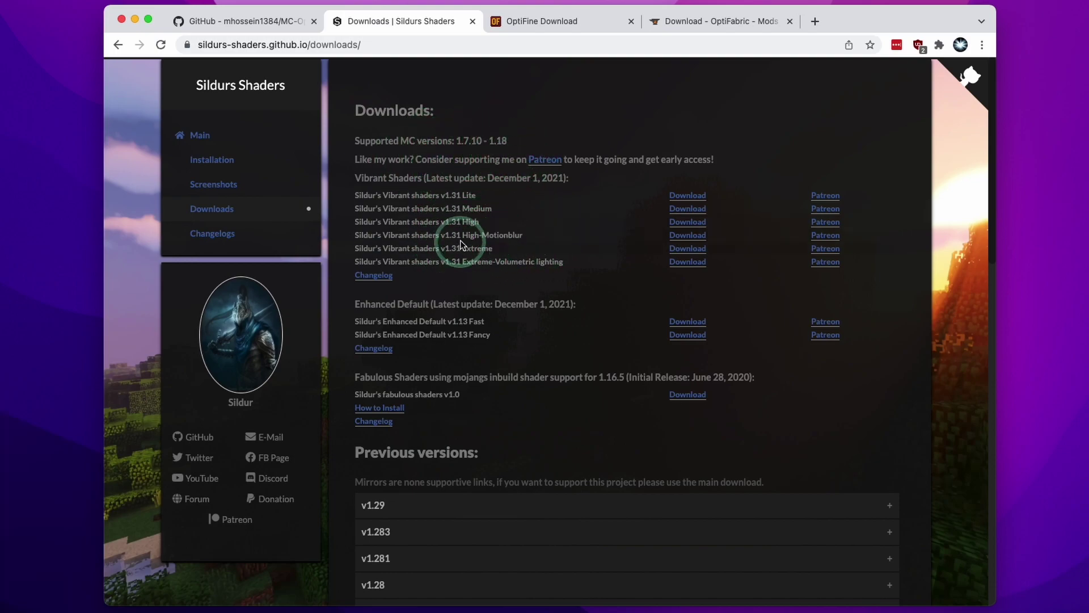
click(685, 242)
click(908, 80)
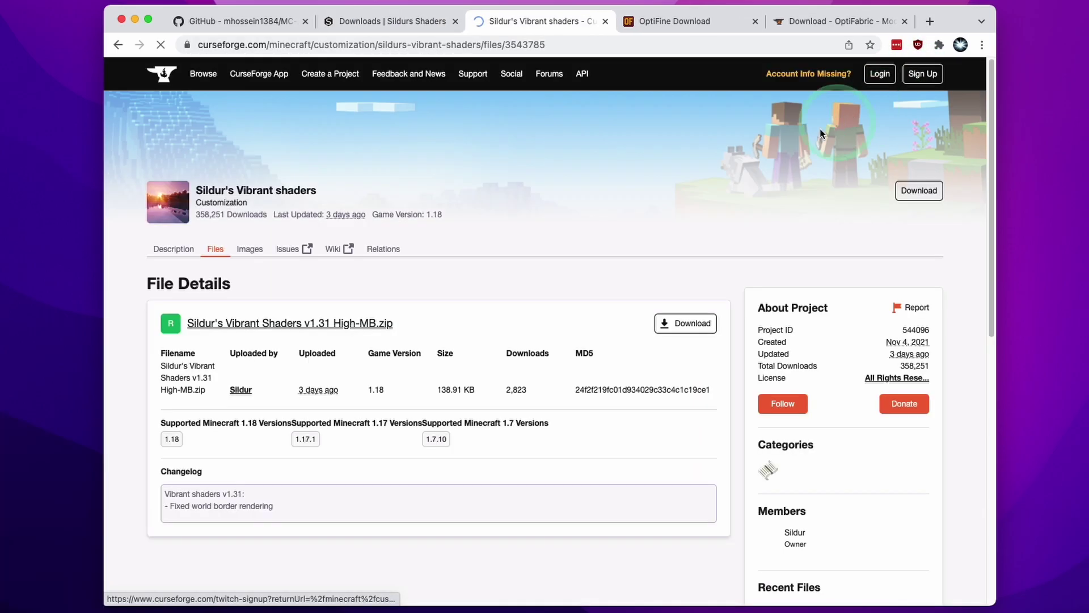
click(914, 193)
Step: Show Finder's Downloads folder in front of the MultiMC window and select Sildur's+Vibrant+Shaders+v1.31+Extreme.zip
click(74, 609)
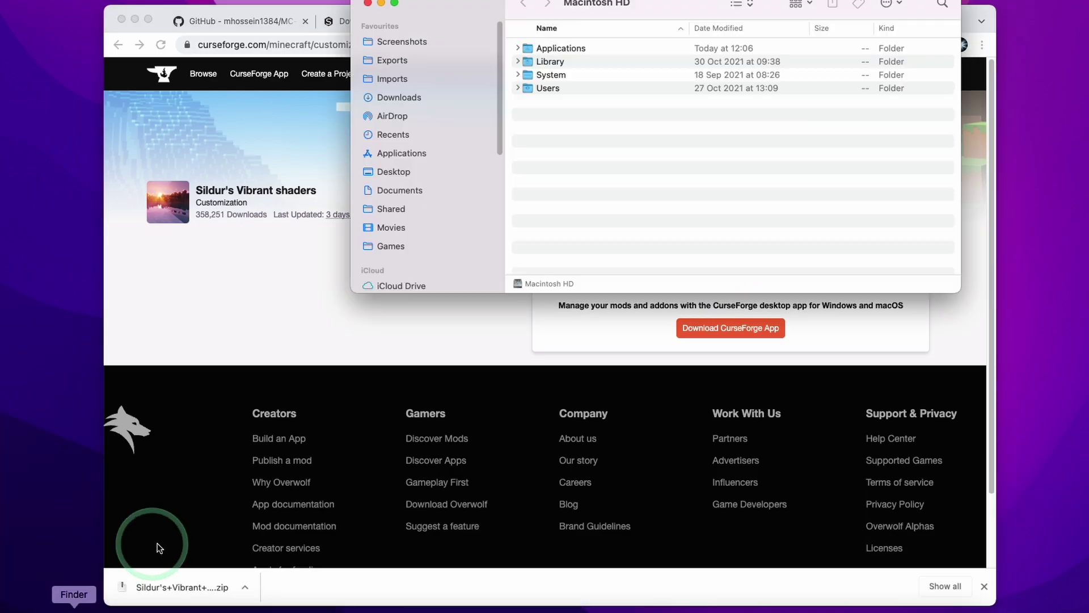
click(388, 103)
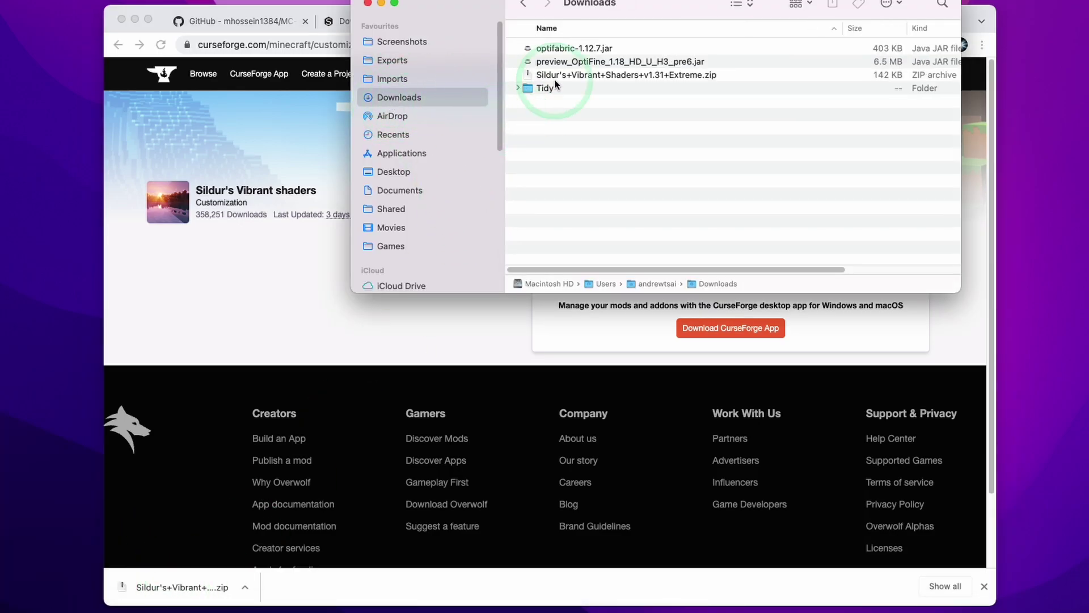
click(616, 52)
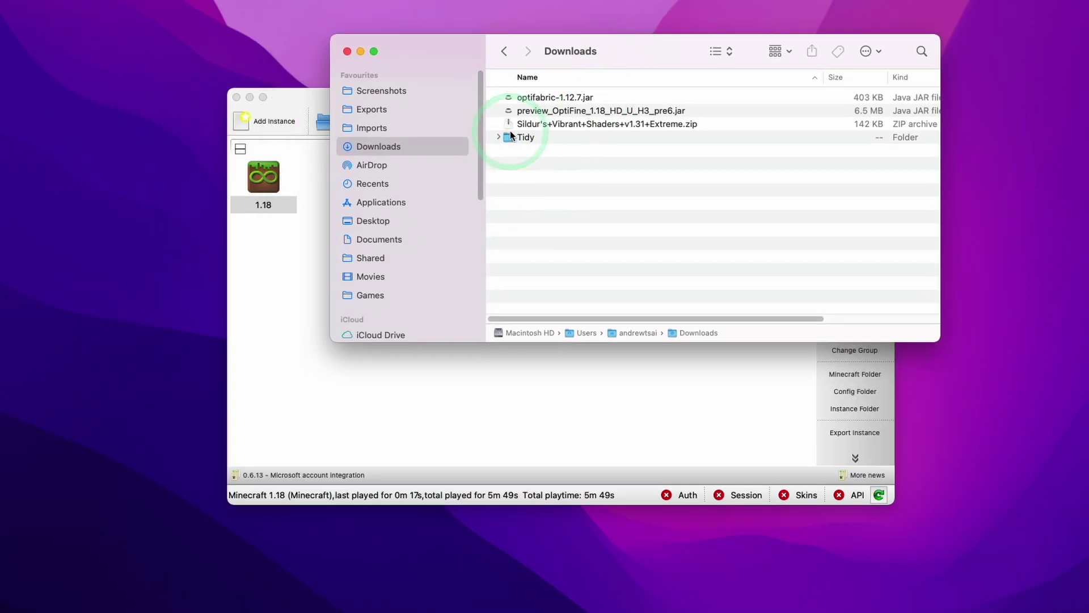
click(540, 125)
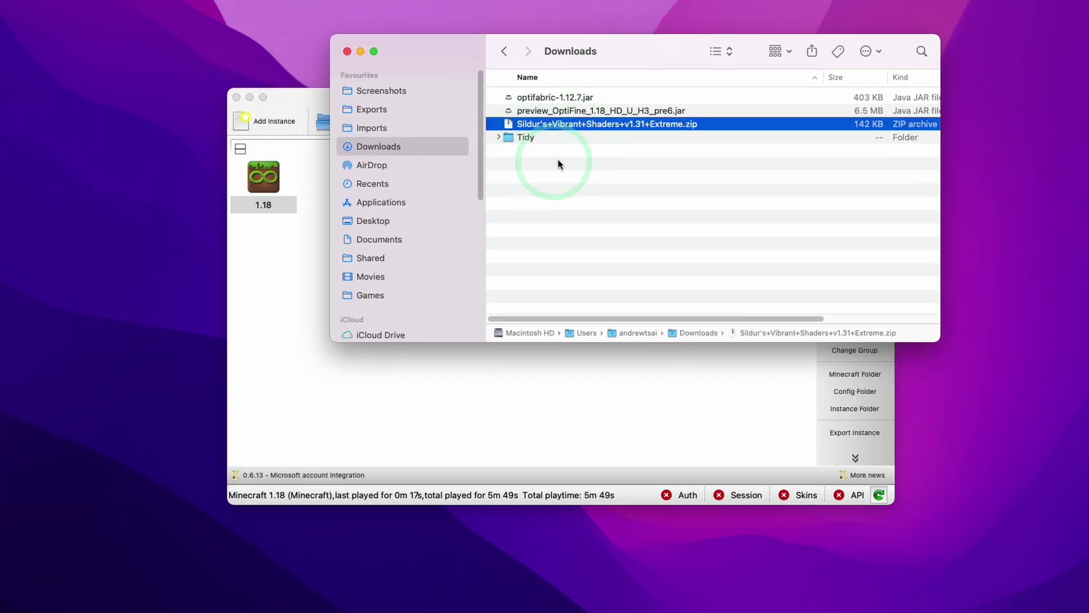
Step: Switch to MultiMC, edit the 1.18 instance, open its .minecraft folder from the version page and enter the shaderpacks folder
click(266, 186)
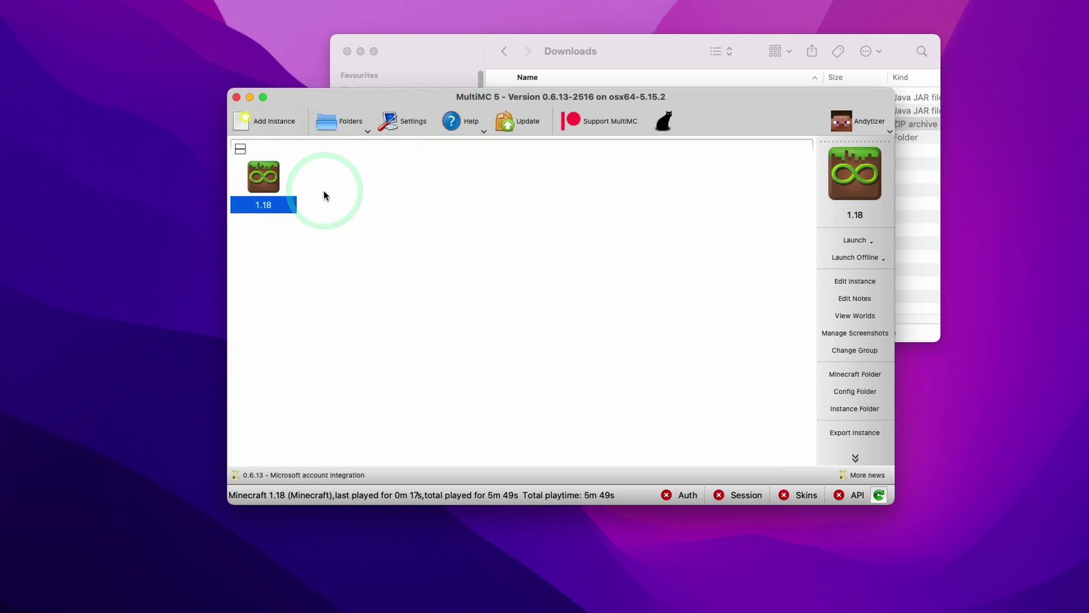
right_click(276, 166)
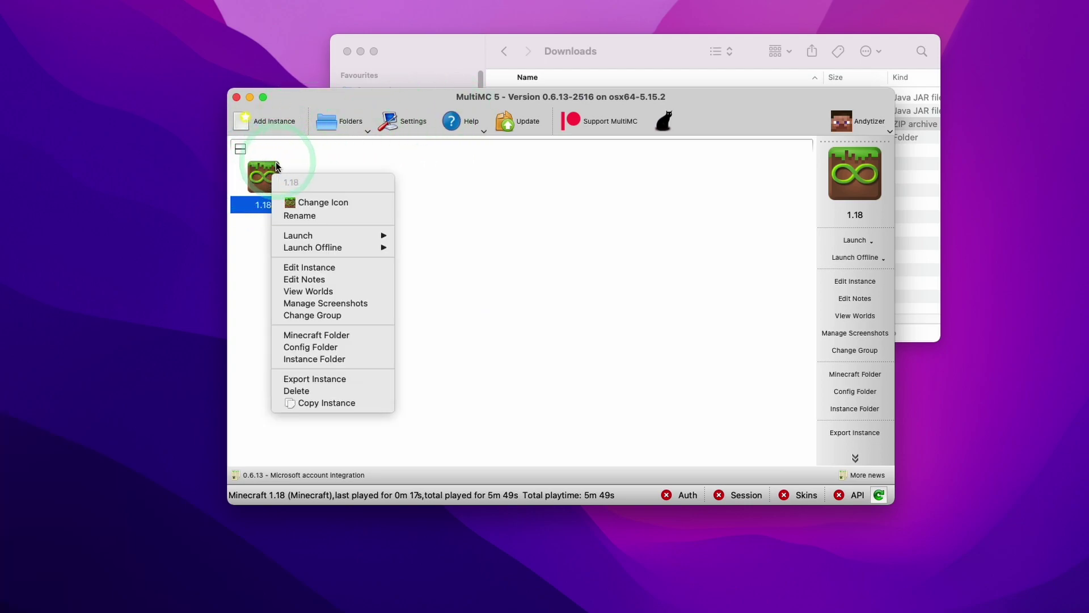
click(306, 270)
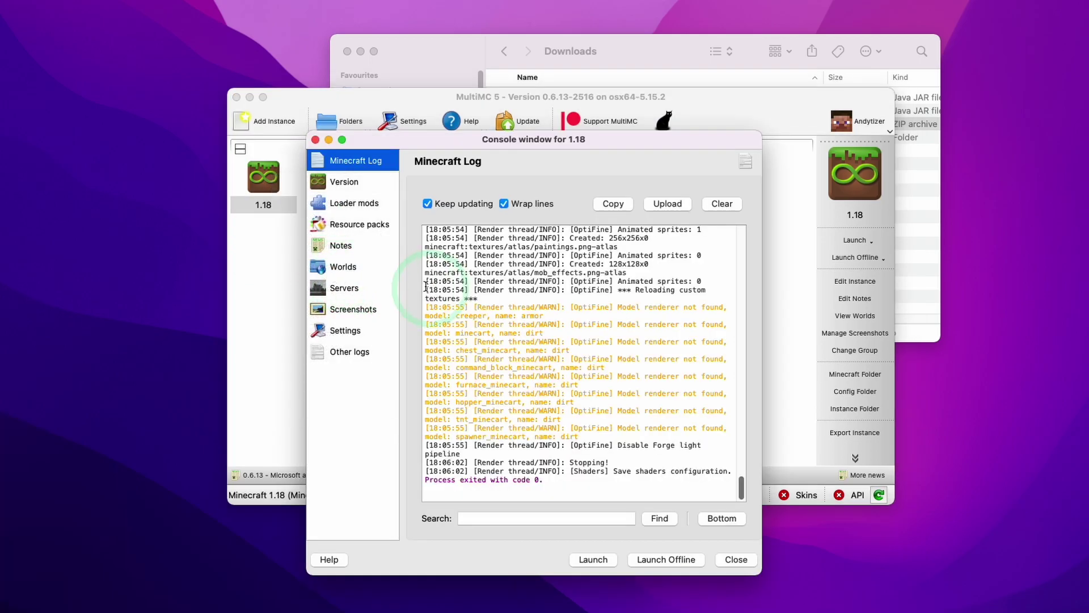
click(339, 182)
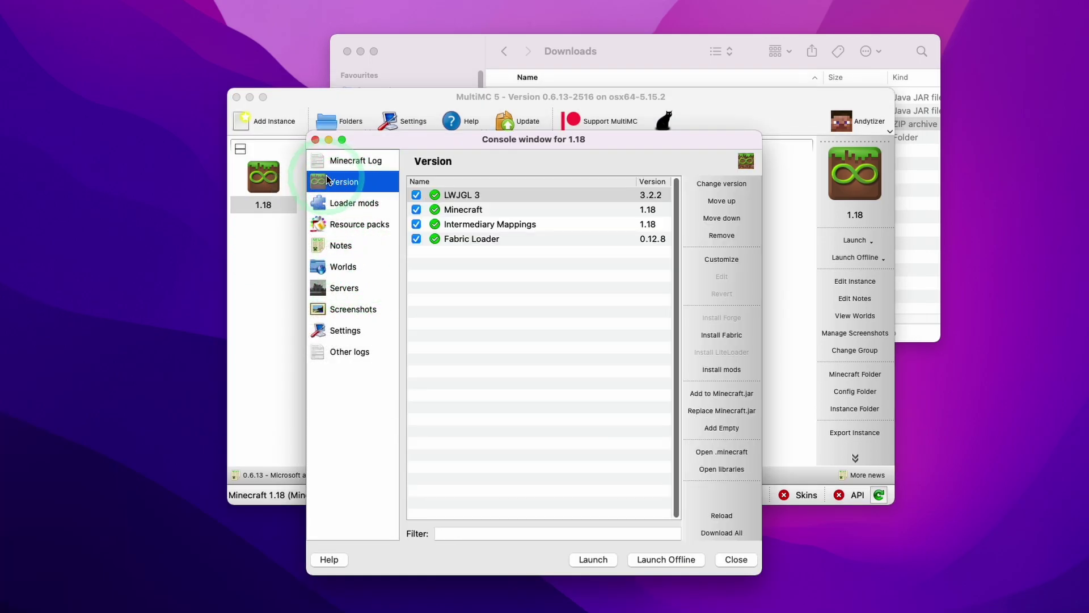
click(719, 451)
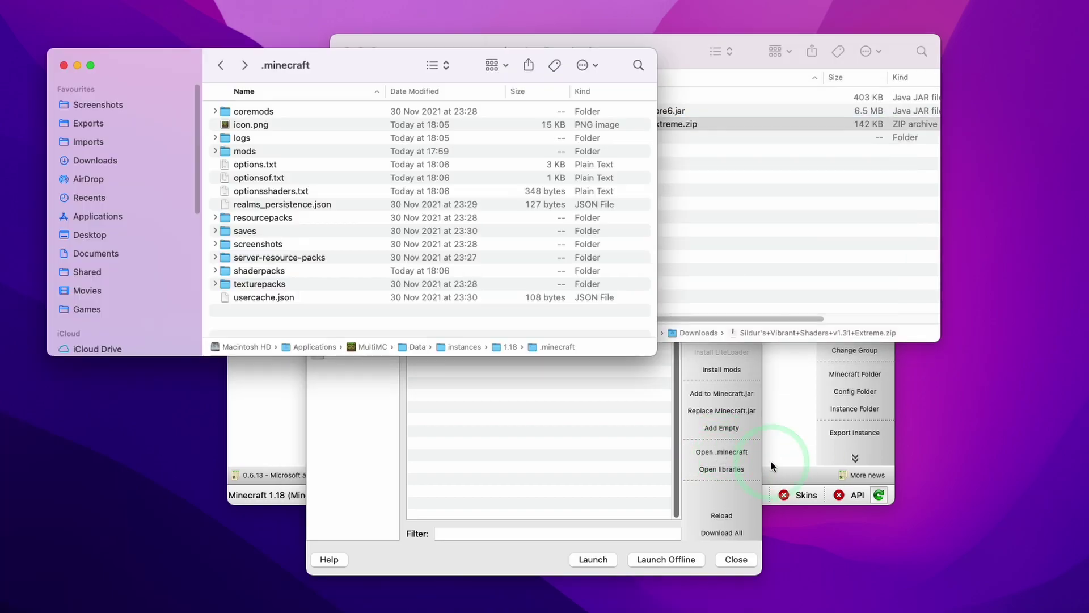
click(604, 314)
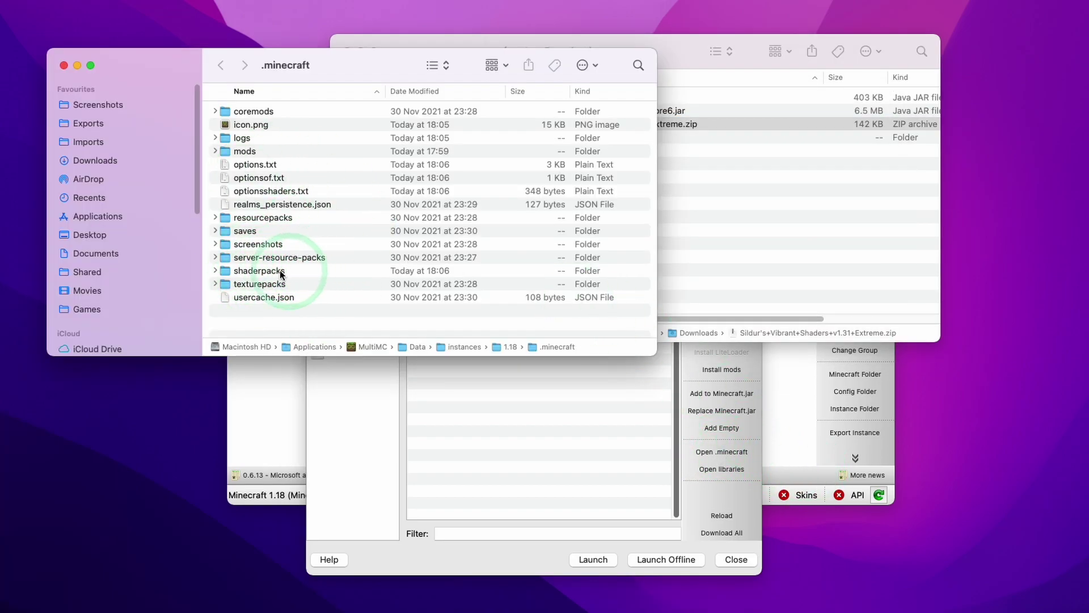
click(244, 271)
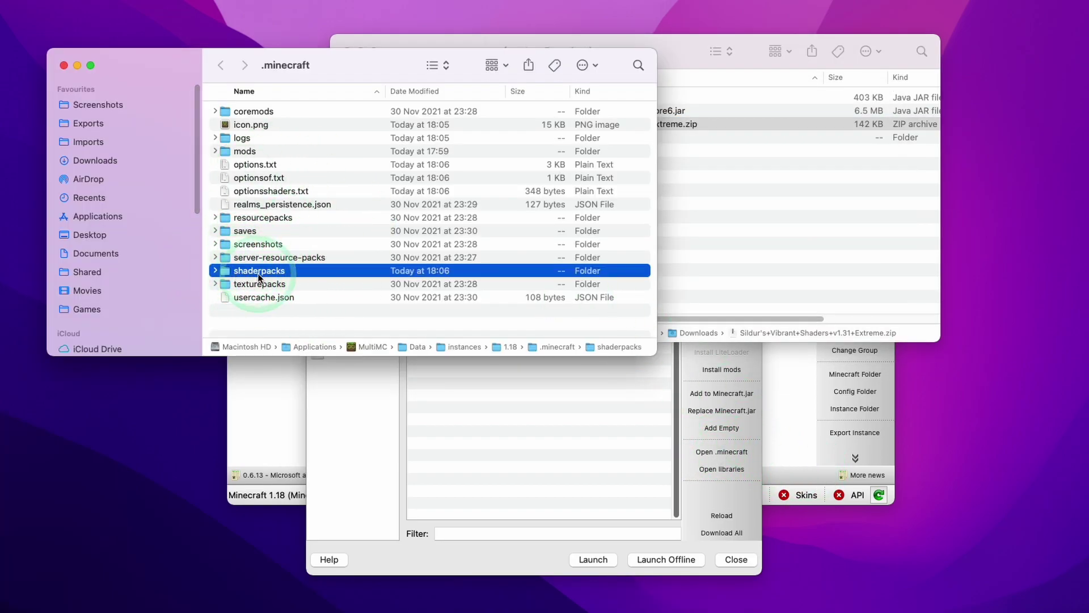
double_click(259, 273)
Step: Move Sildur's+Vibrant+Shaders+v1.31+Extreme.zip from Downloads into the shaderpacks folder and close both Finder windows
click(556, 154)
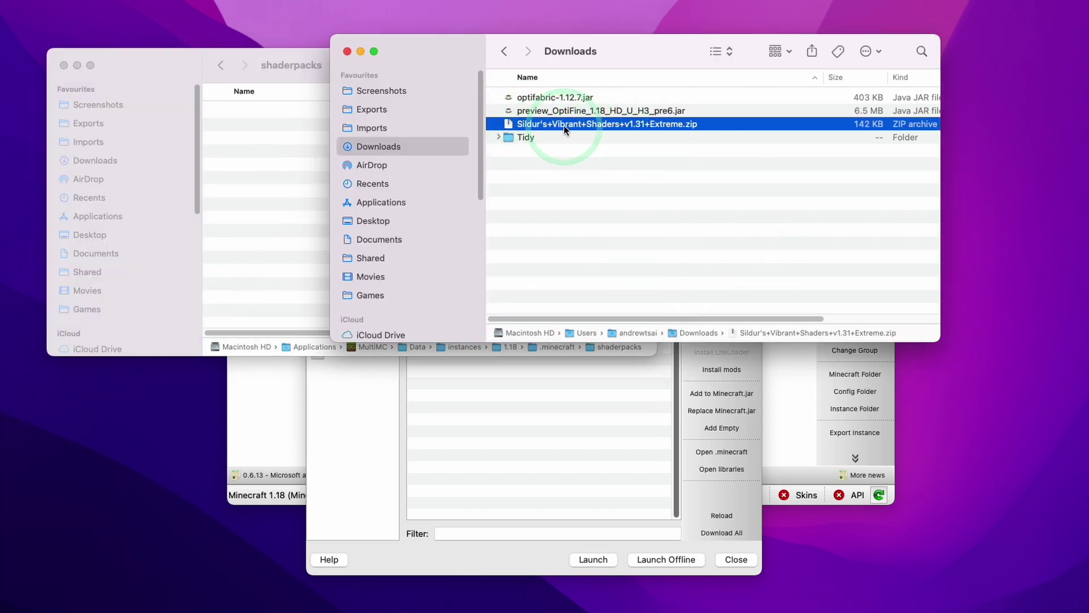
drag(564, 126, 270, 166)
click(350, 87)
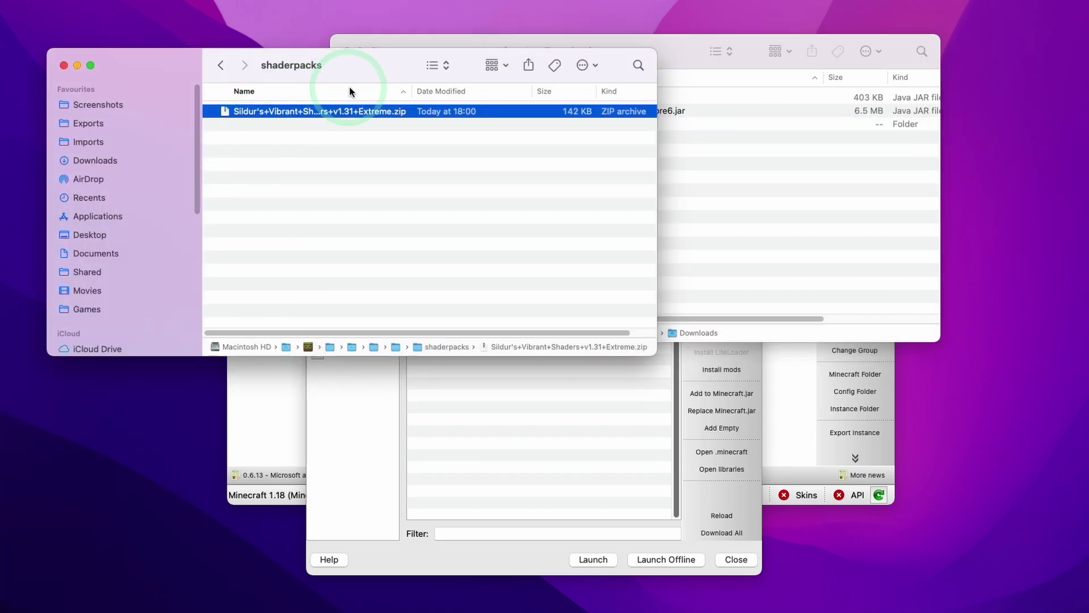
click(343, 39)
click(359, 48)
click(77, 65)
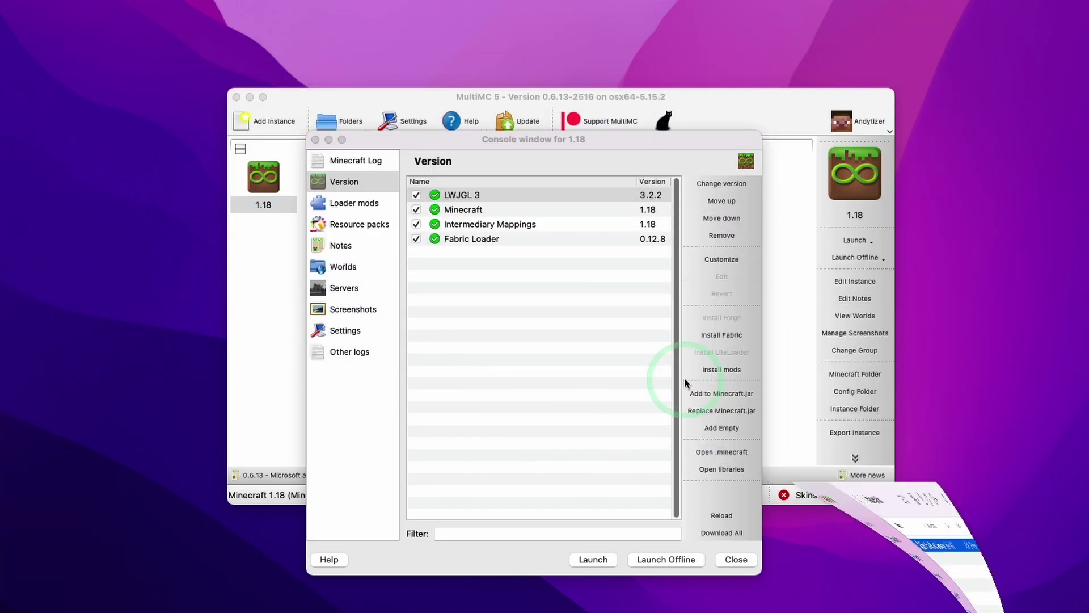
Step: Close the 1.18 instance window and launch the 1.18 instance
click(739, 560)
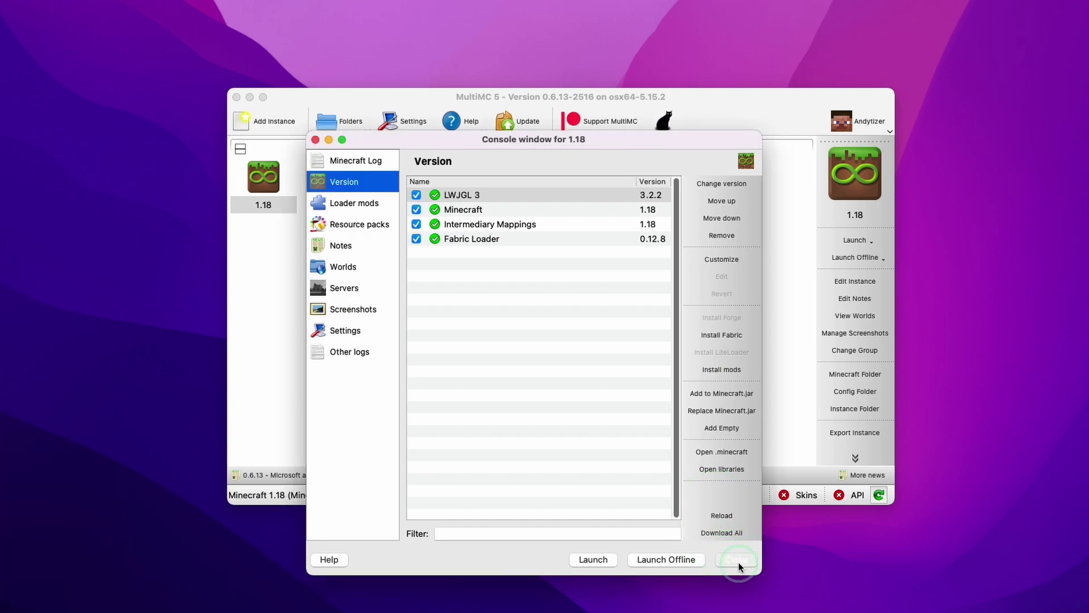
double_click(263, 178)
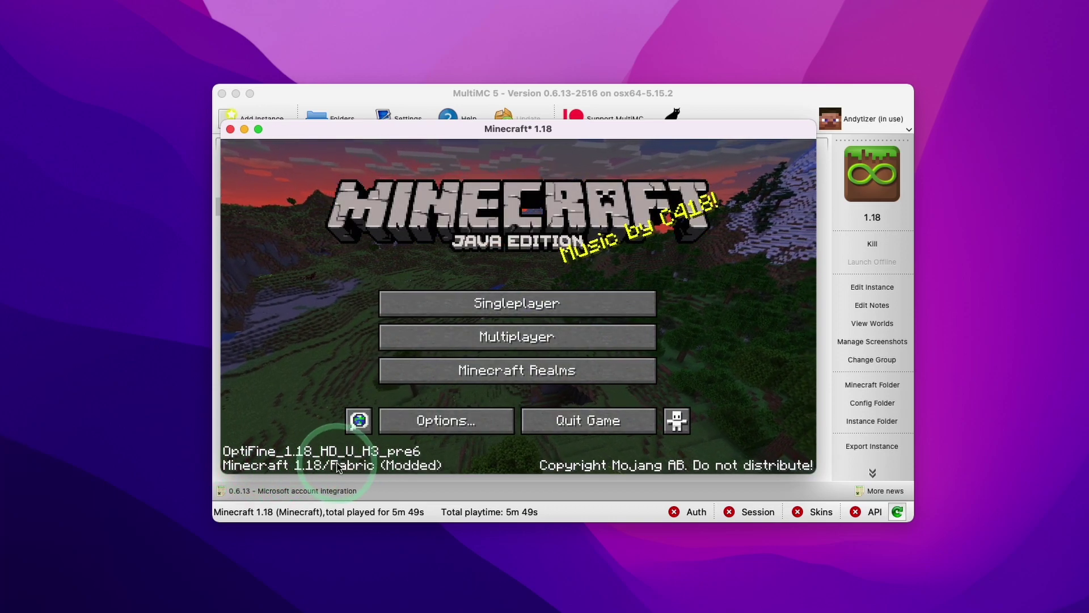
Step: Check the available shader packs in the video settings without changing the selection and return to the title screen
click(418, 420)
click(383, 304)
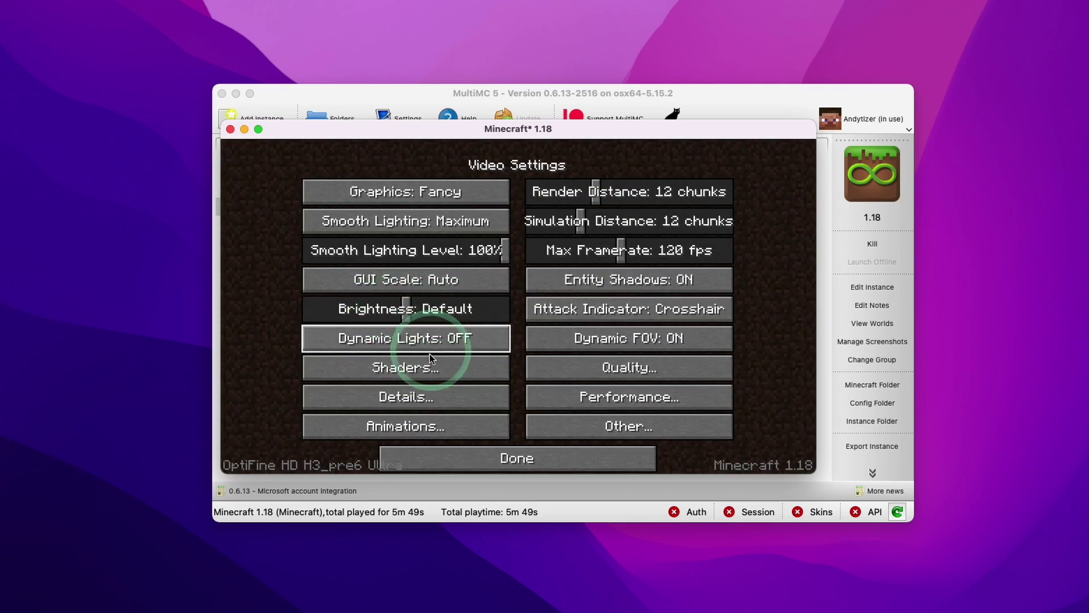
click(406, 369)
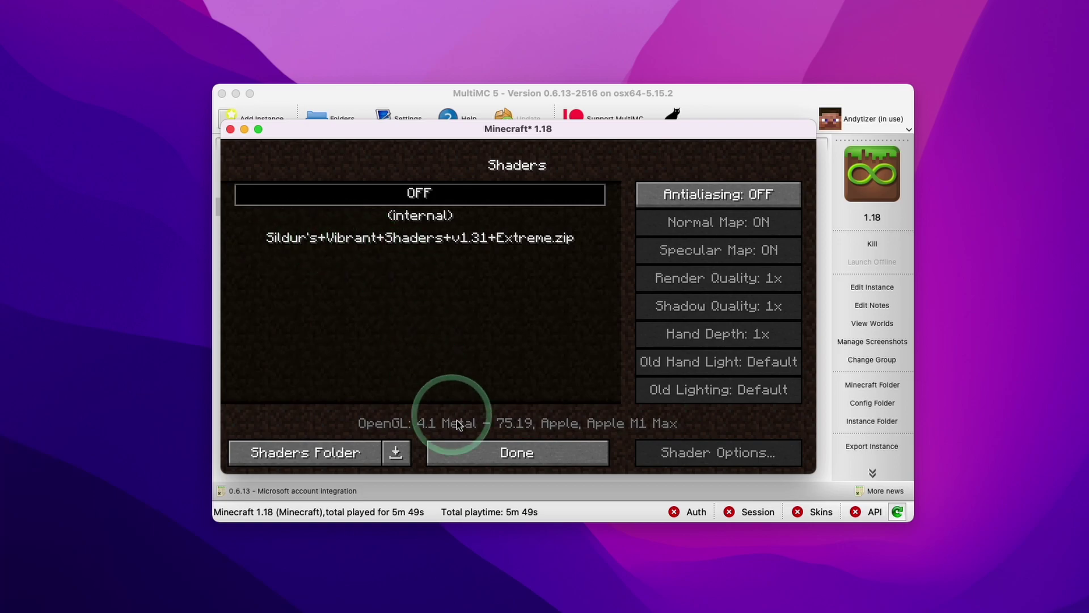
click(476, 449)
click(500, 457)
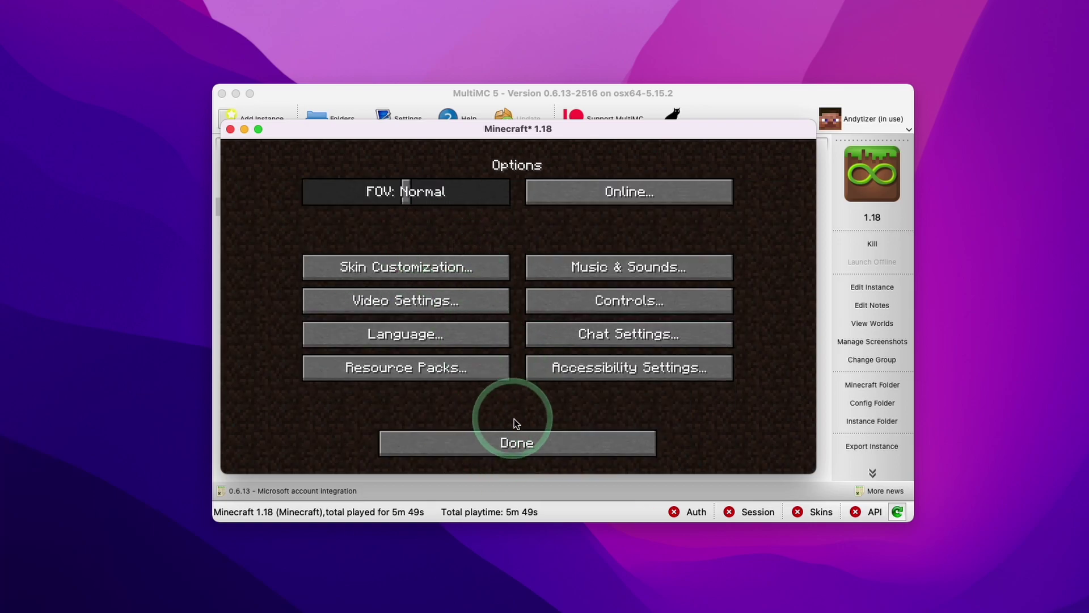
click(535, 437)
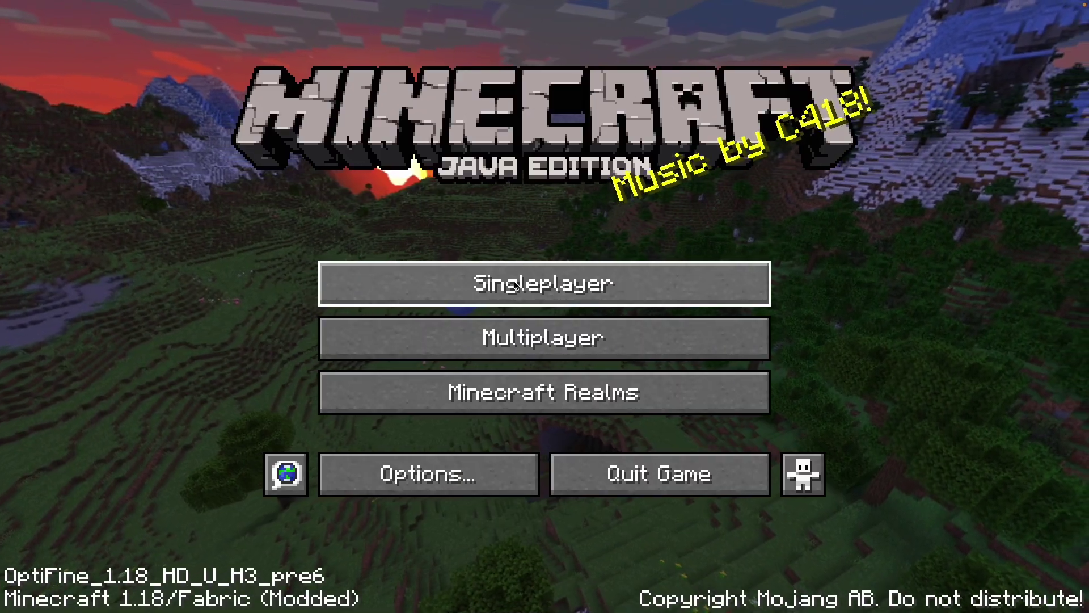
Step: Load the first singleplayer world and fly up above the burning forest
click(515, 285)
mouse_move(280, 156)
click(295, 173)
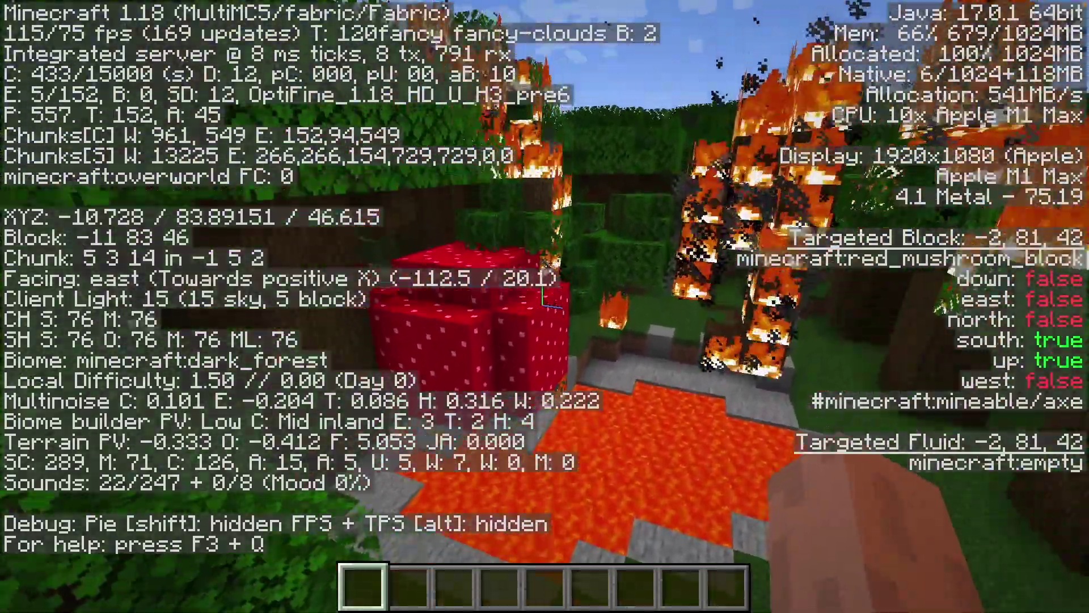
key(space)
Step: Pause the game, check the fullscreen mode in the other video settings, and enable the Sildur's Vibrant Shaders v1.31 Extreme pack
key(Escape)
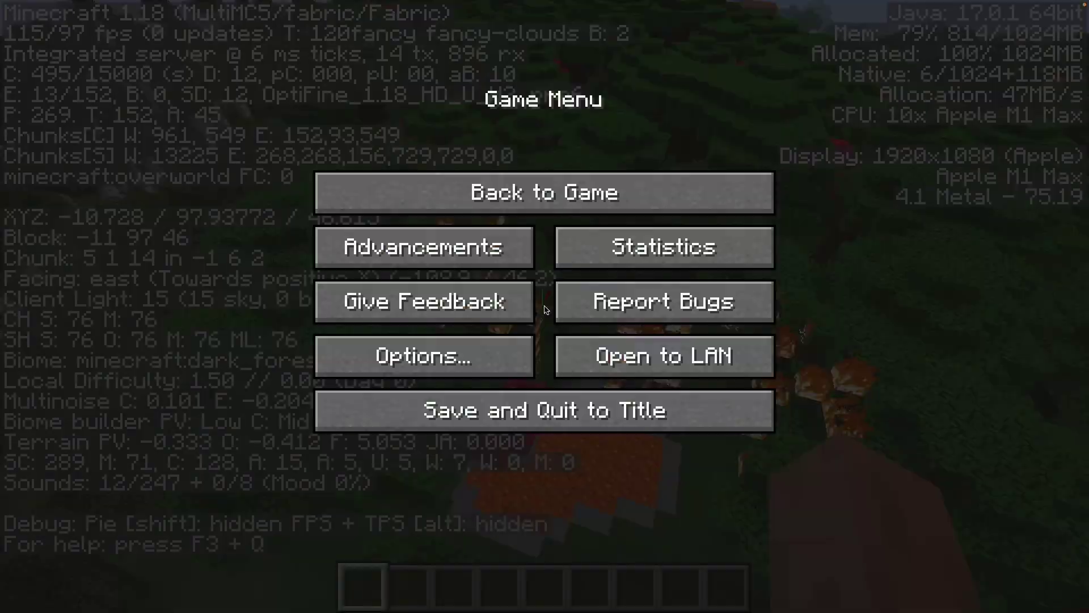
click(468, 342)
click(446, 271)
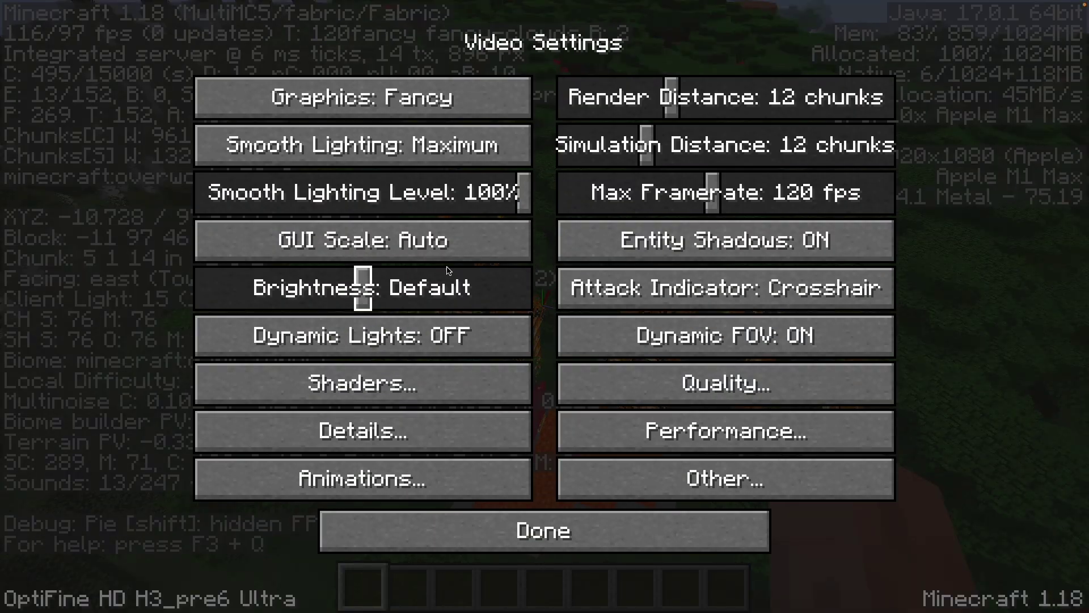
click(726, 478)
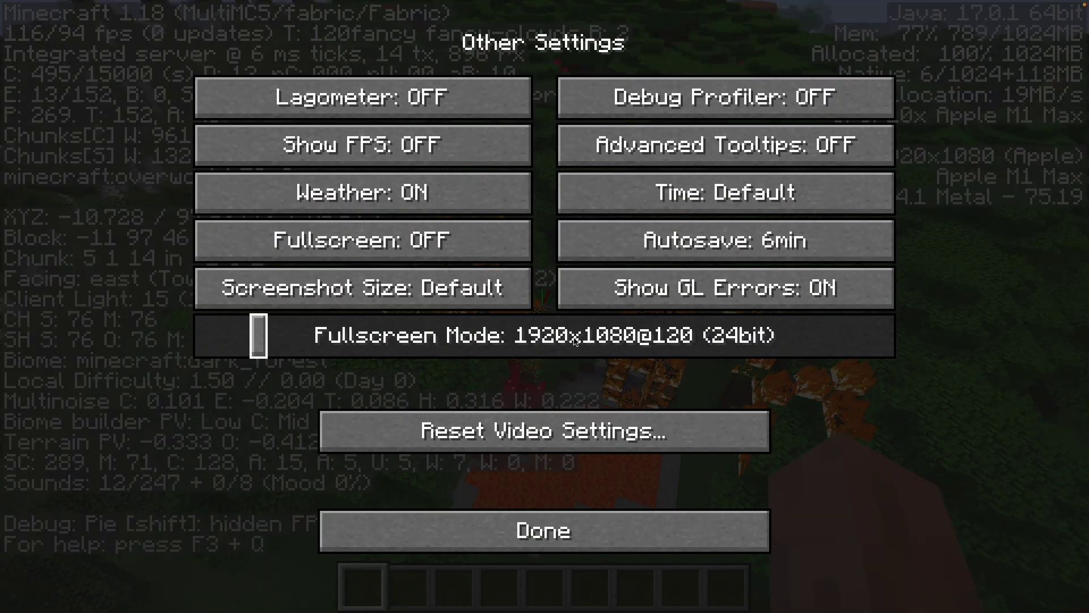
click(660, 525)
click(379, 382)
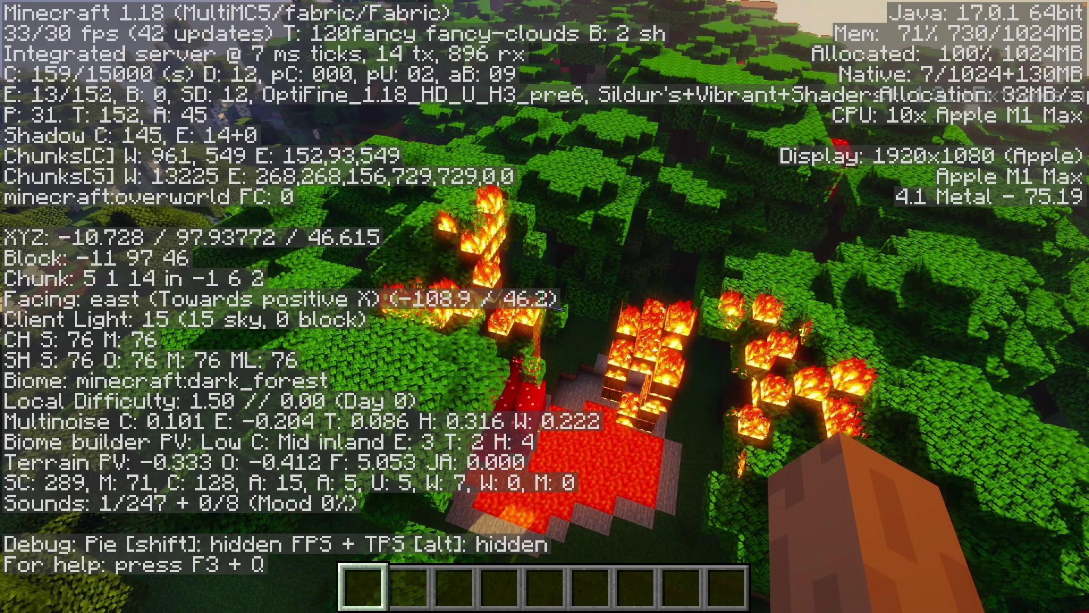
Step: Fly over the forest to examine the shader lighting and hide the debug overlay
mouse_move(544, 307)
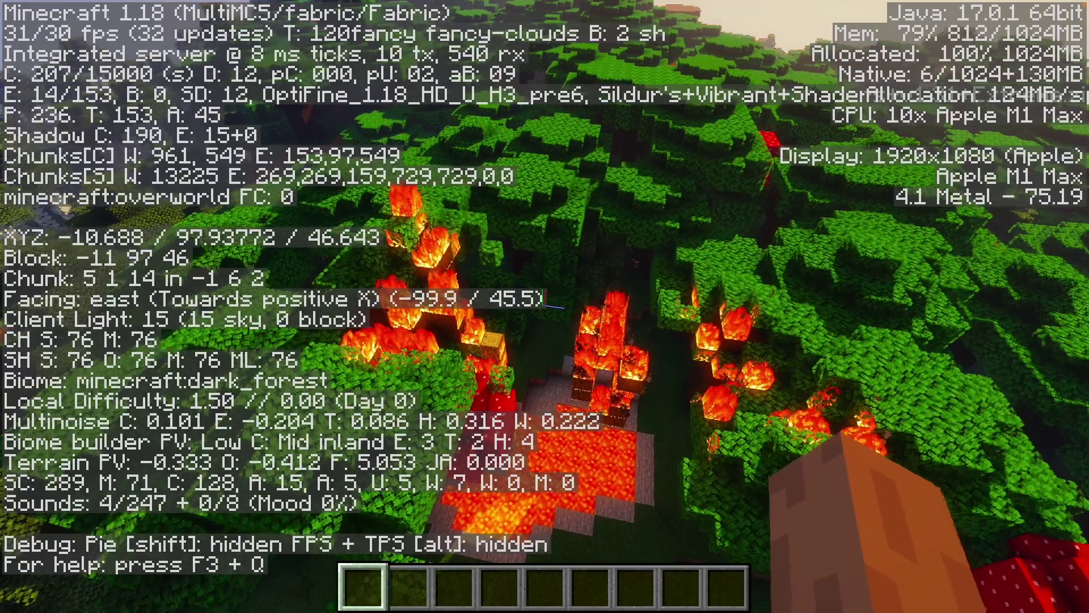
key(w)
key(w)
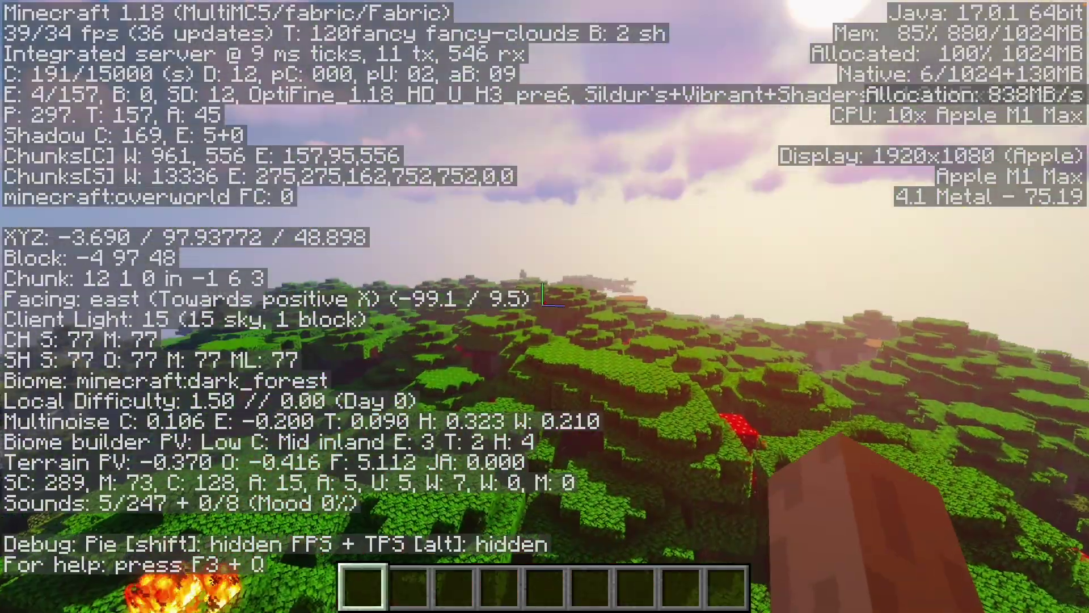
key(F3)
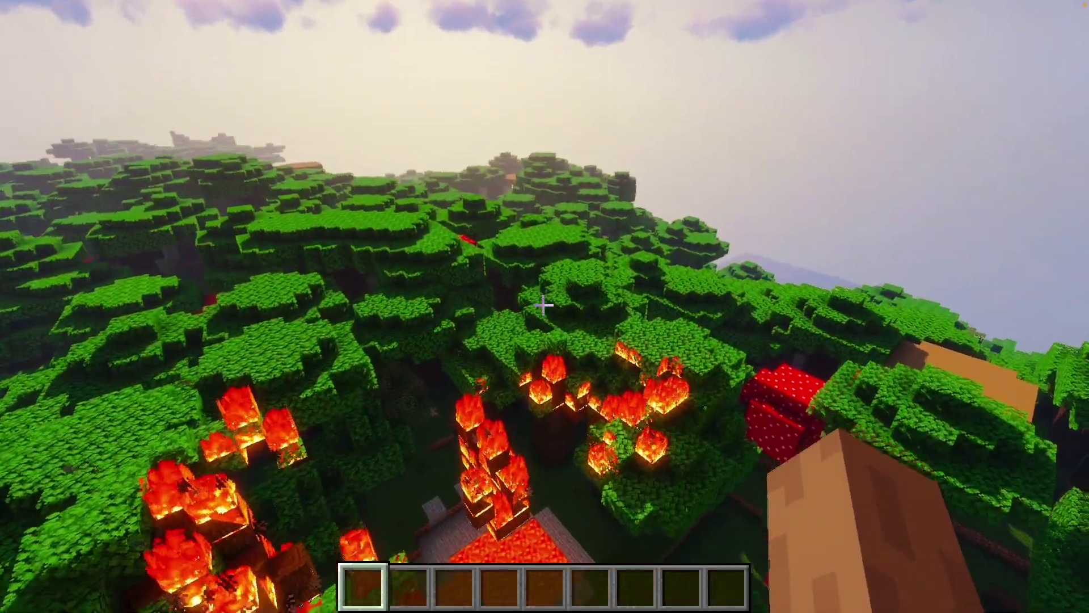
Step: Review the video settings from the game menu, return to the world and show the debug overlay
key(Escape)
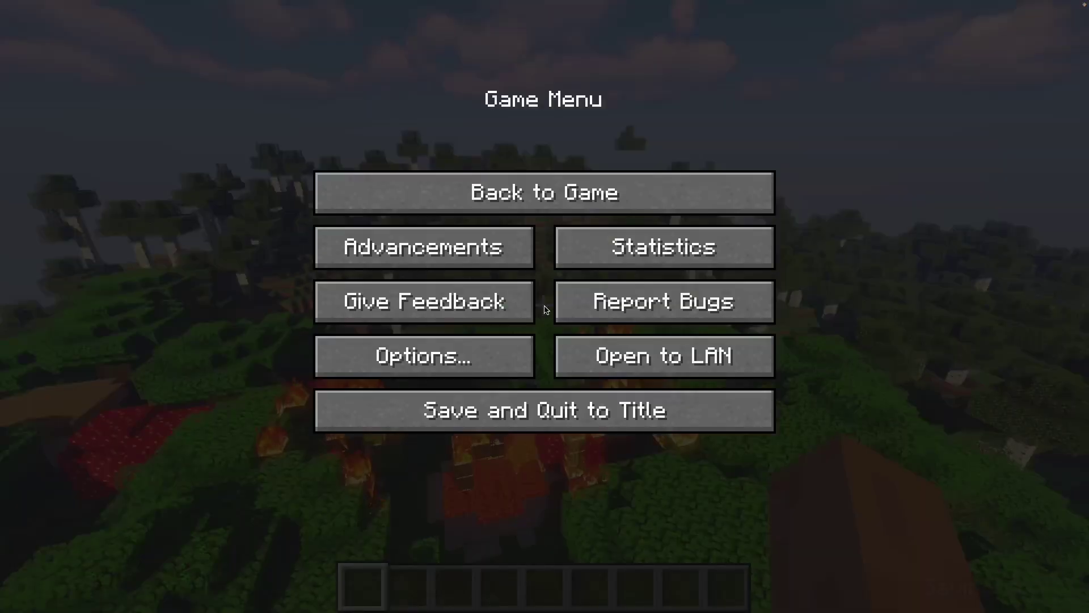
click(460, 369)
click(452, 287)
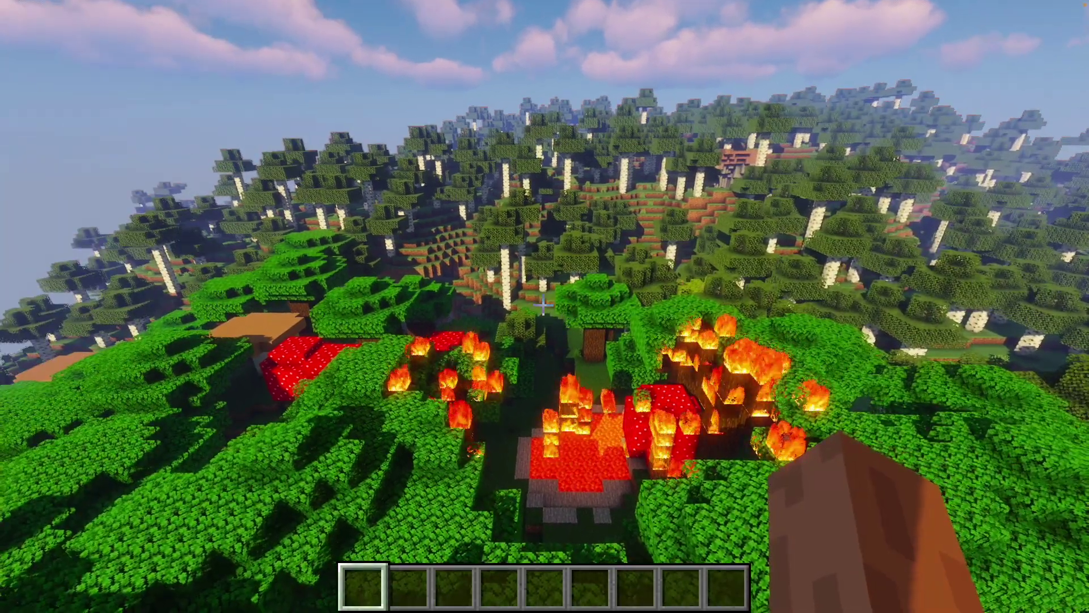
key(F3)
Step: Pause the game, leave full screen and switch to Activity Monitor to examine the java process's kind
key(Escape)
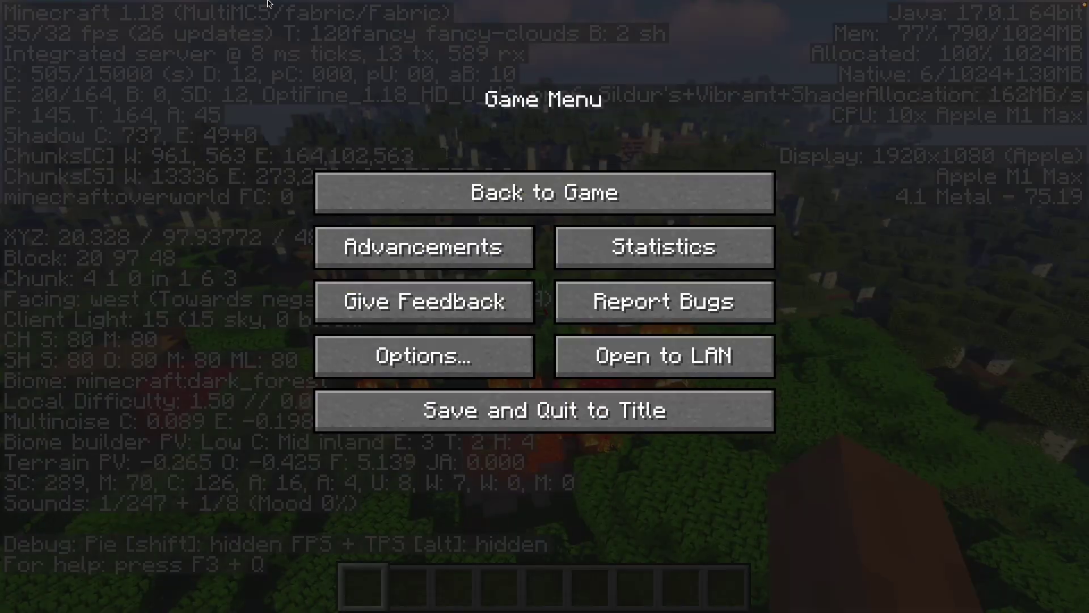
click(30, 22)
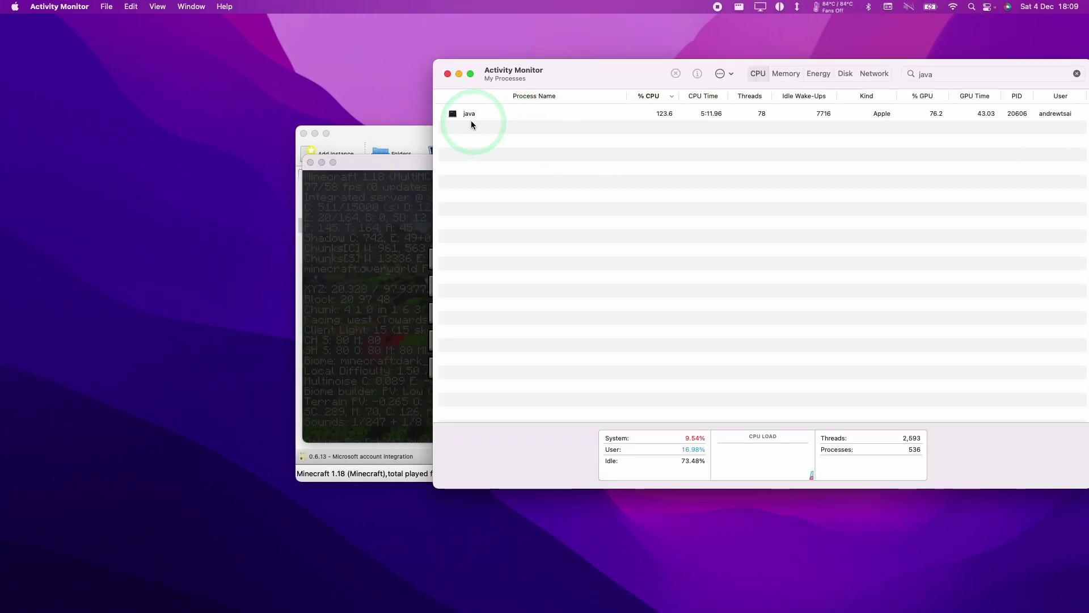
click(469, 114)
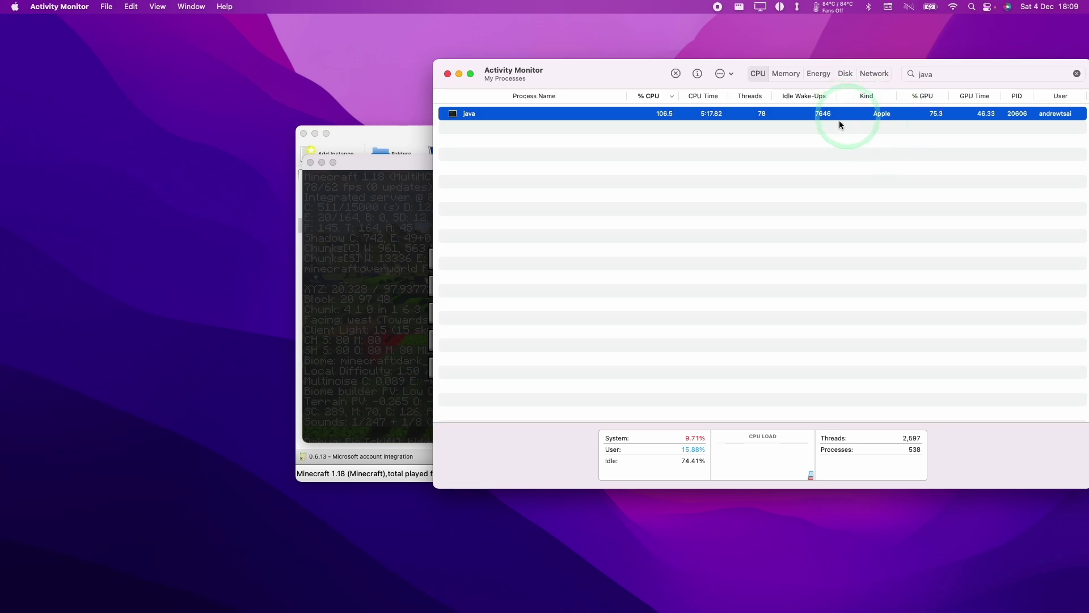
Step: Switch back to Minecraft, put the game in full screen and fly over the forests to examine the shaders' performance
click(410, 163)
key(Escape)
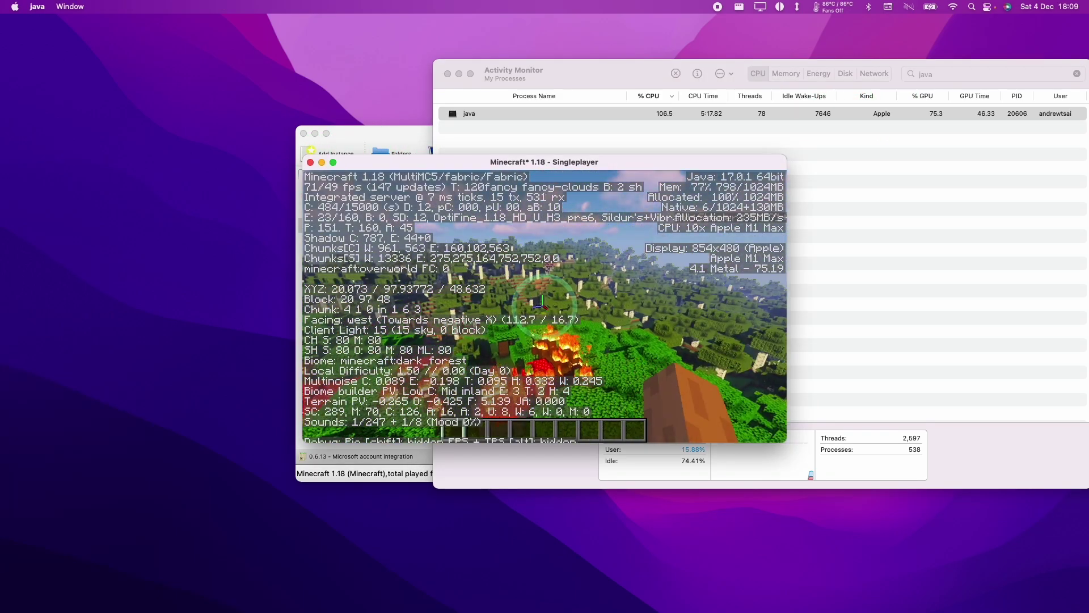
key(Escape)
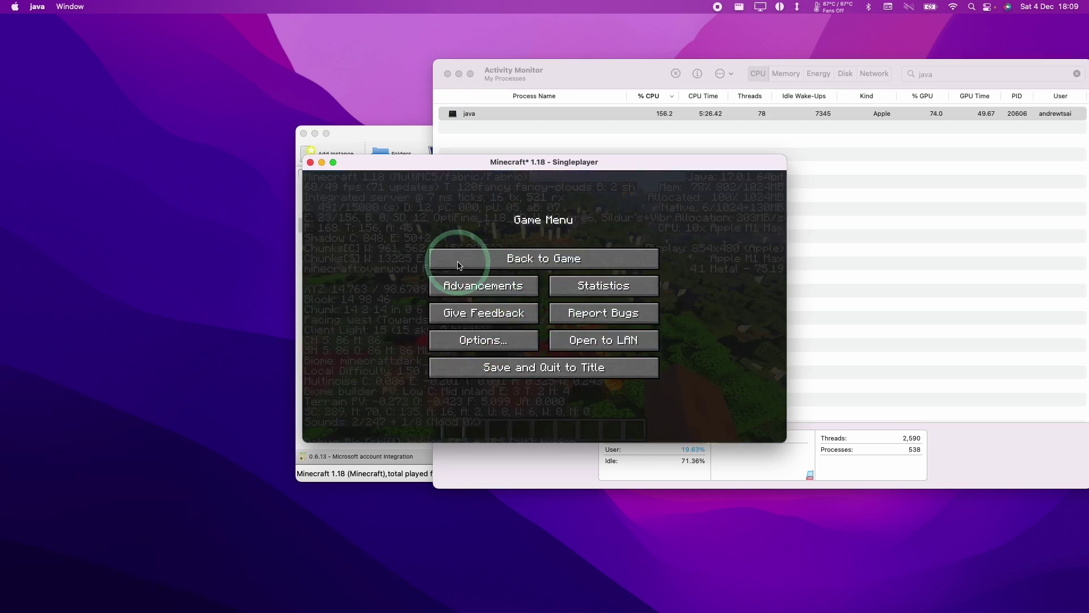
click(335, 164)
key(Escape)
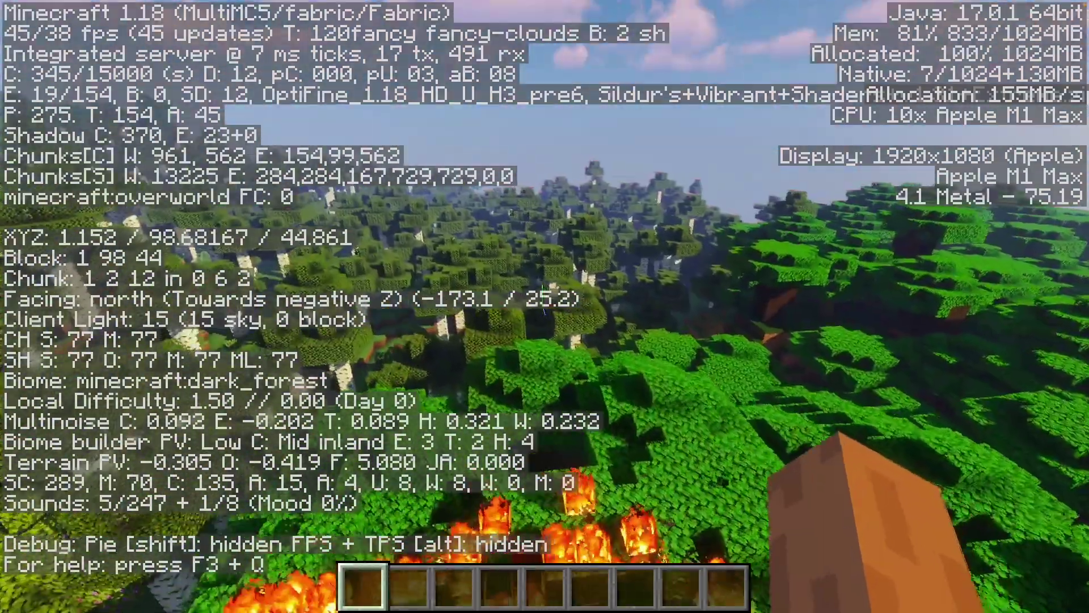
key(w)
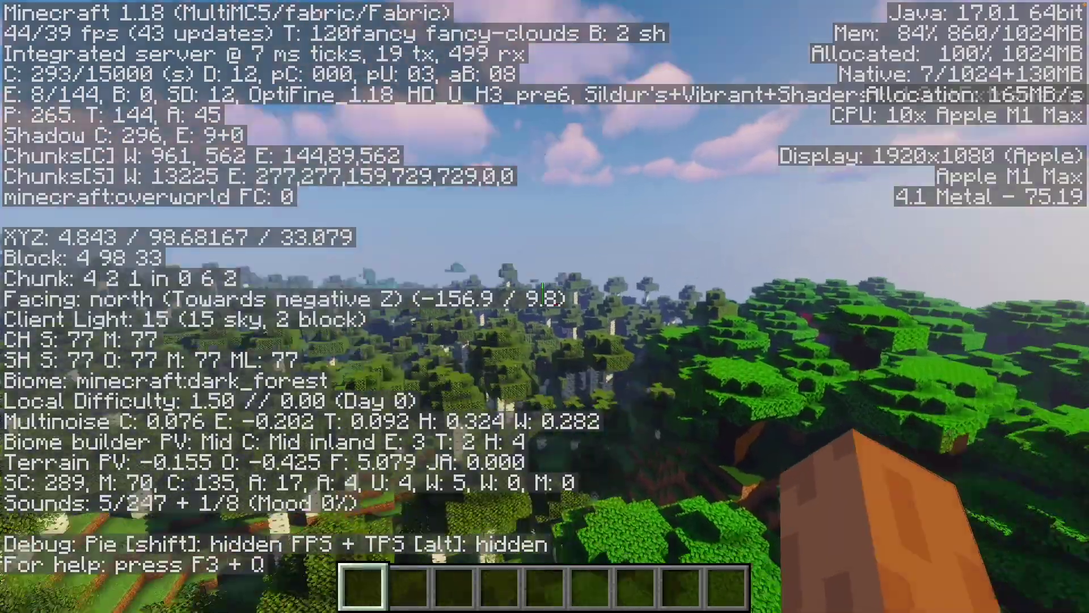
key(w)
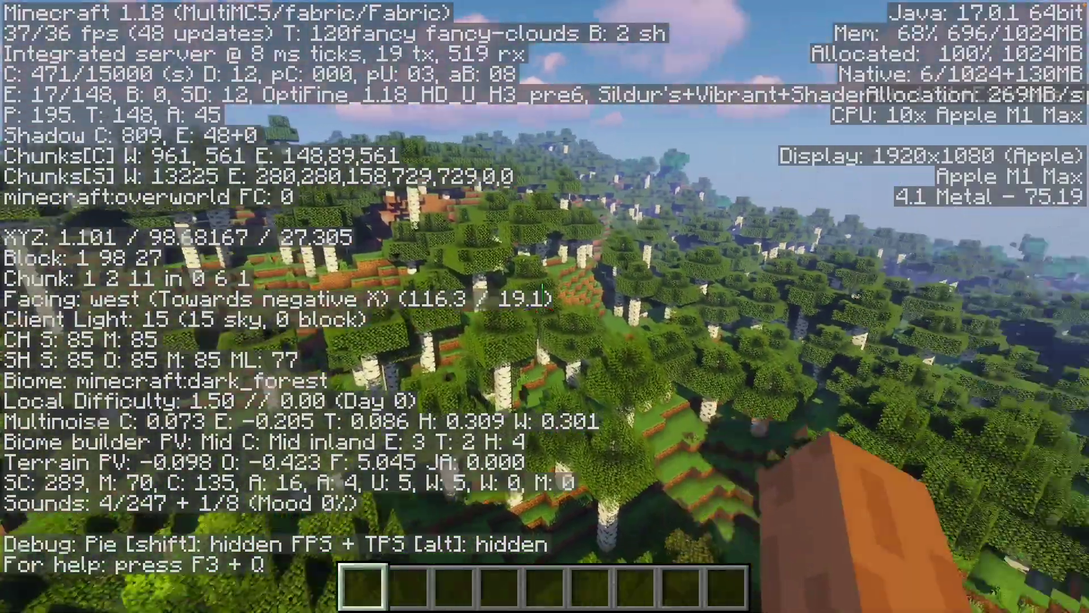
key(w)
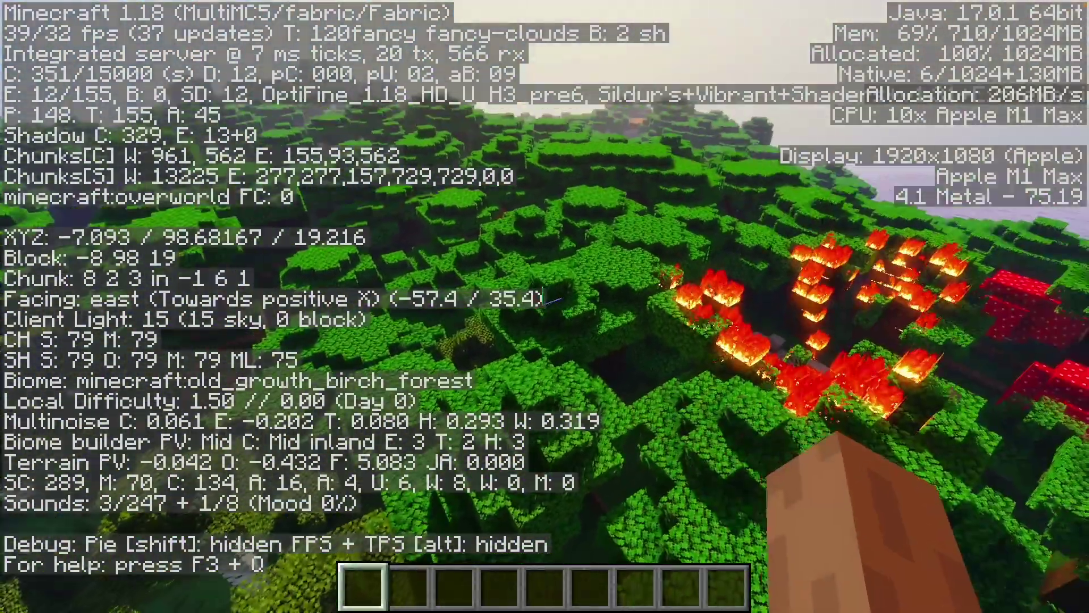